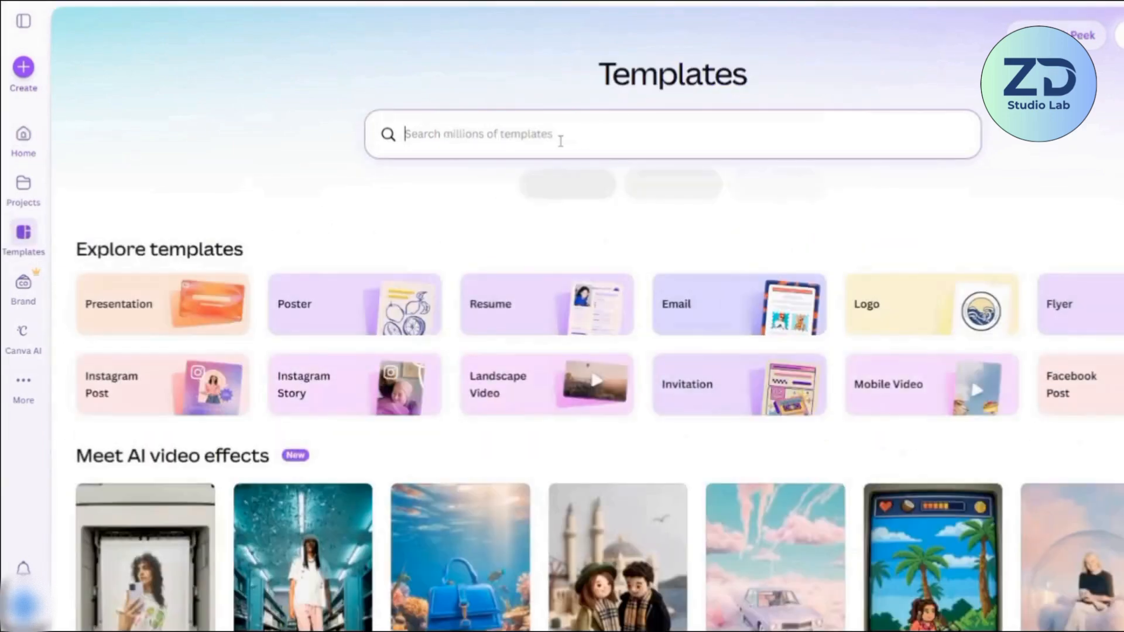
Search the templates for "travel poster".
{"action": "type", "text": "tr"}
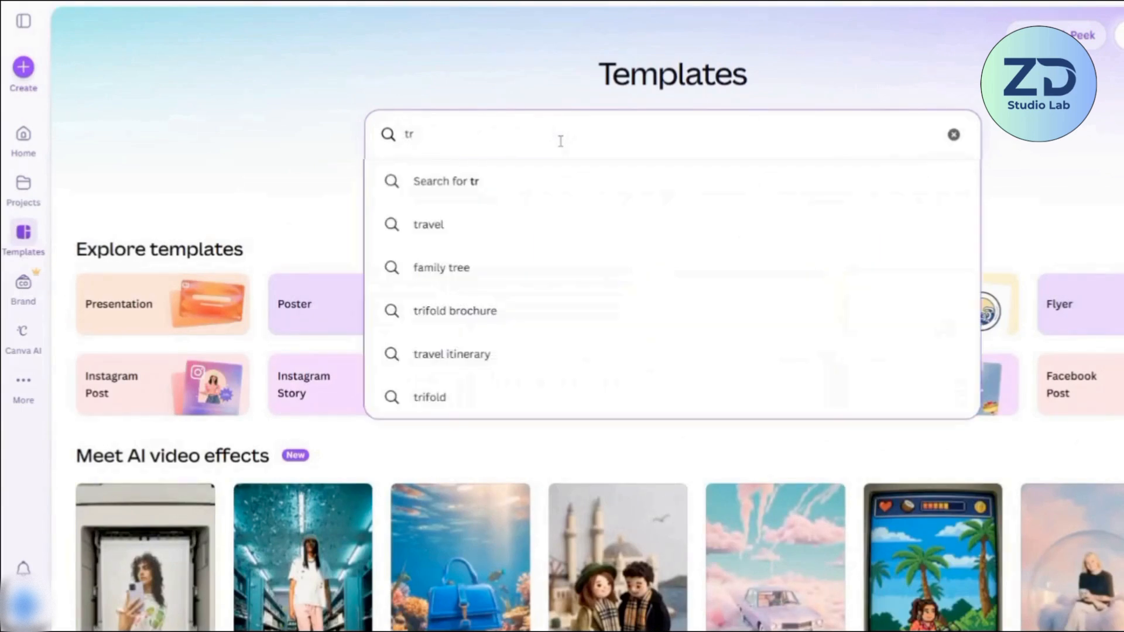
{"action": "type", "text": "avel pos"}
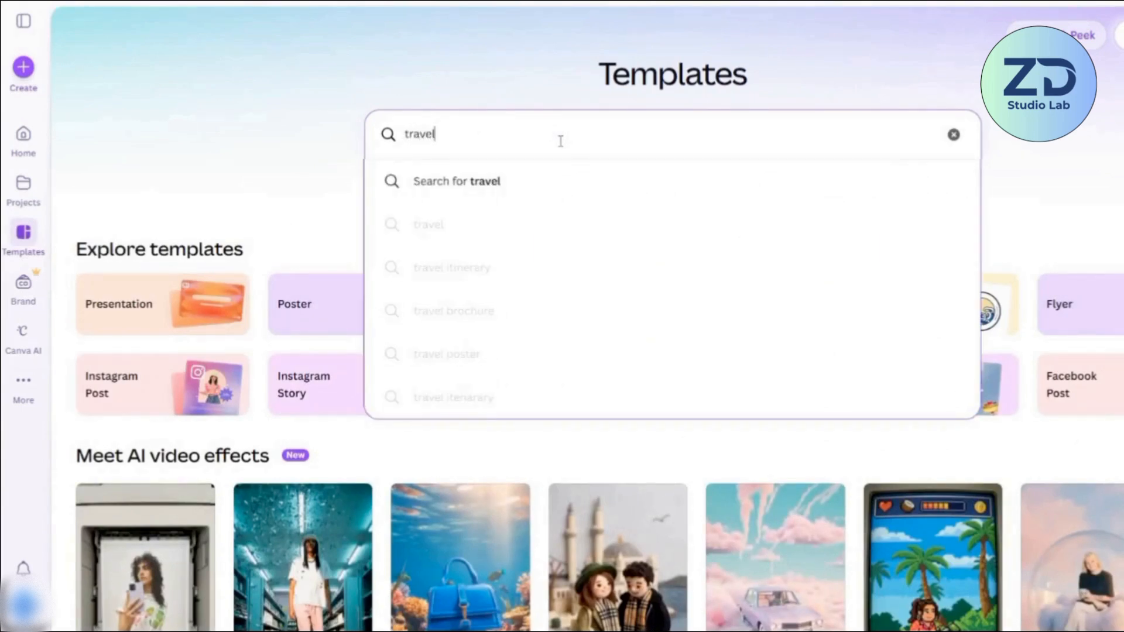
{"action": "type", "text": "ter"}
{"action": "key", "text": "Return"}
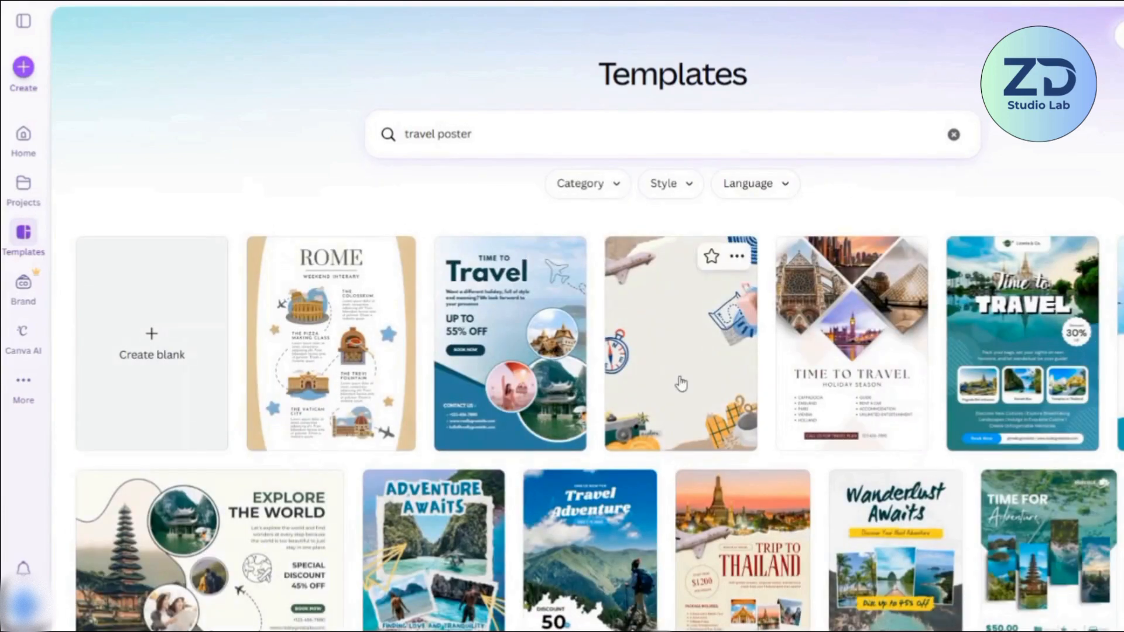
Browse the travel poster templates and start a design from the Blue Illustrative Travel Poster template.
{"action": "scroll", "coordinate": [585, 351], "scroll_direction": "down", "scroll_amount": 3}
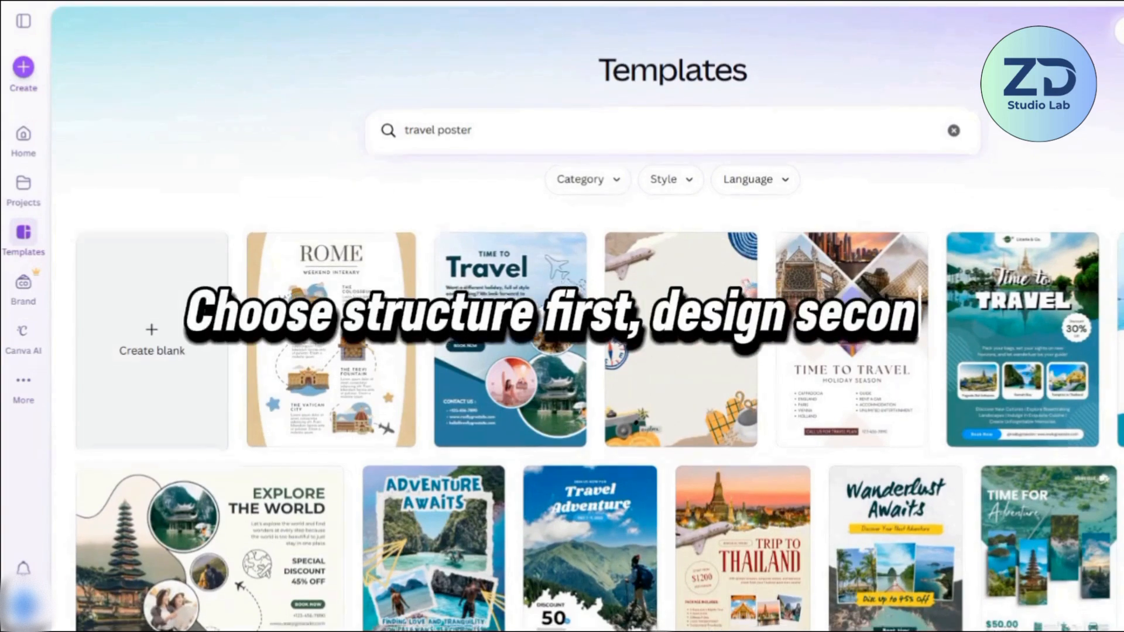
{"action": "scroll", "coordinate": [586, 351], "scroll_direction": "down", "scroll_amount": 5}
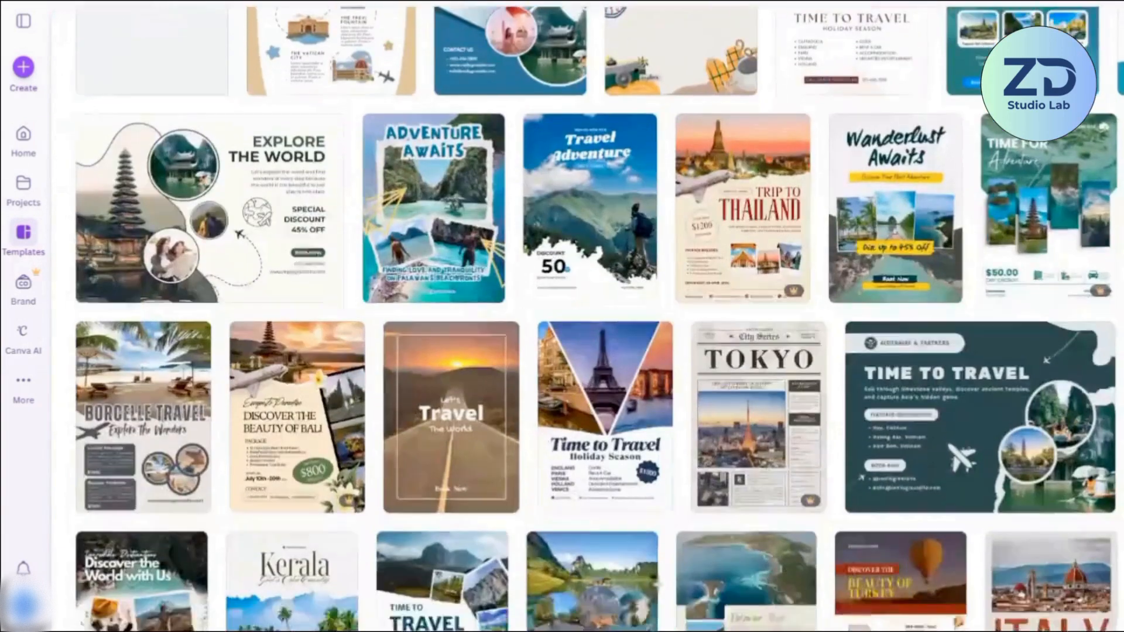
{"action": "scroll", "coordinate": [586, 352], "scroll_direction": "down", "scroll_amount": 7}
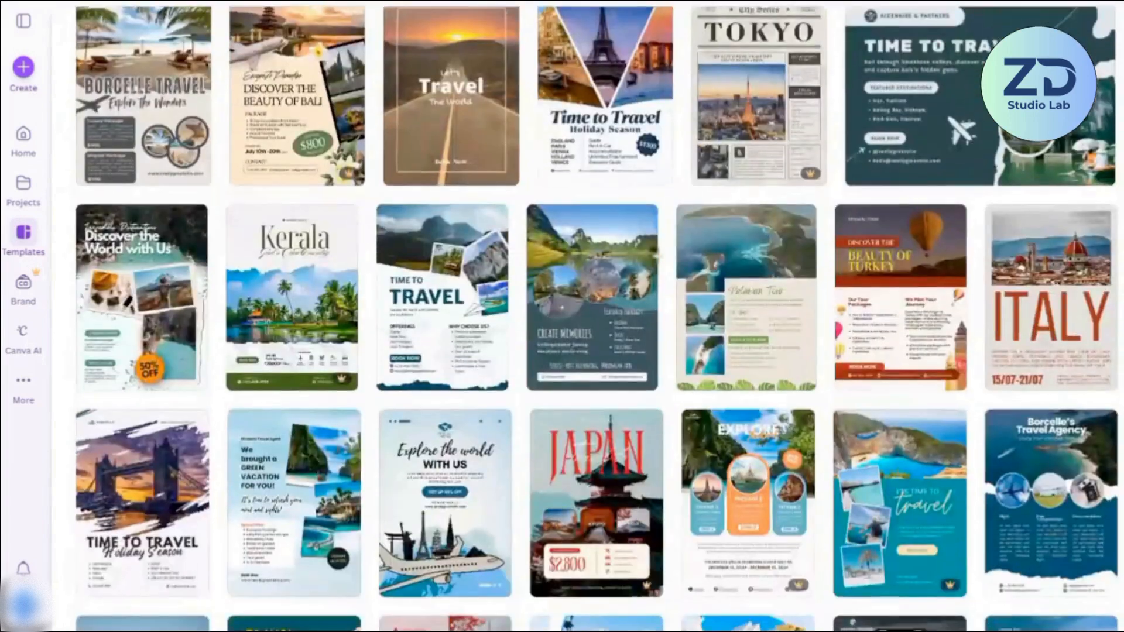
{"action": "scroll", "coordinate": [585, 351], "scroll_direction": "down", "scroll_amount": 4}
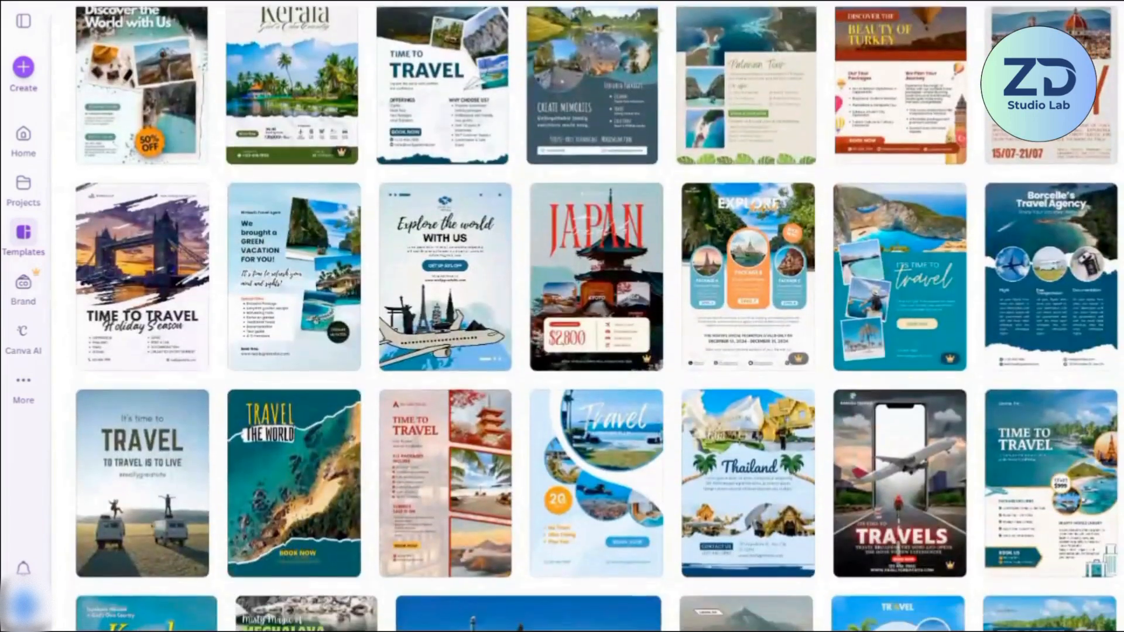
{"action": "scroll", "coordinate": [586, 351], "scroll_direction": "down", "scroll_amount": 5}
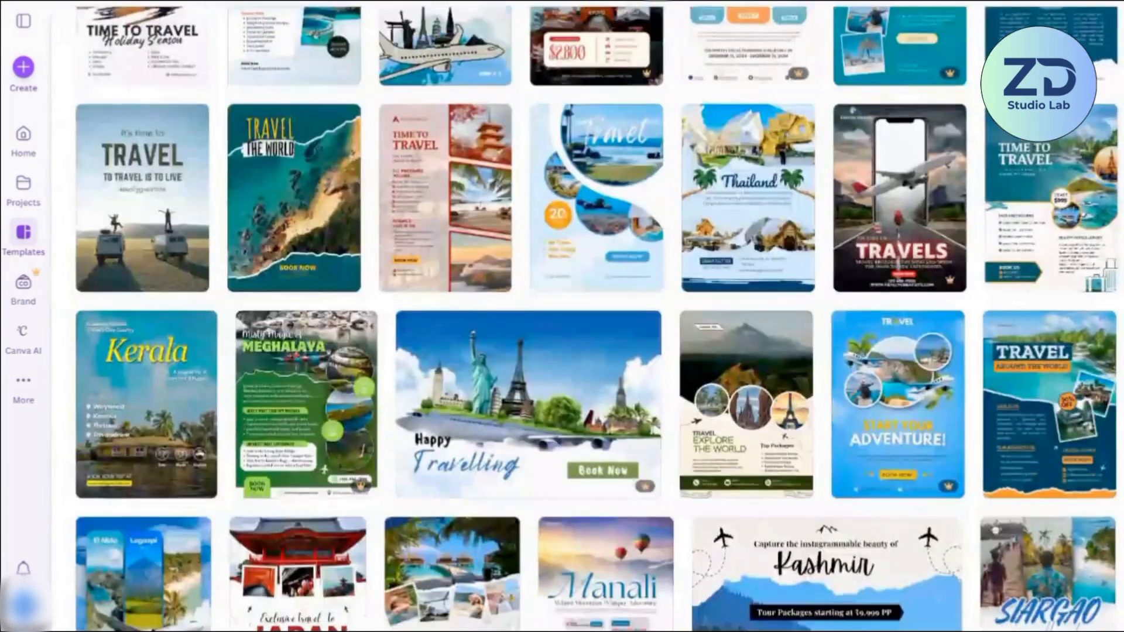
{"action": "scroll", "coordinate": [586, 351], "scroll_direction": "down", "scroll_amount": 2}
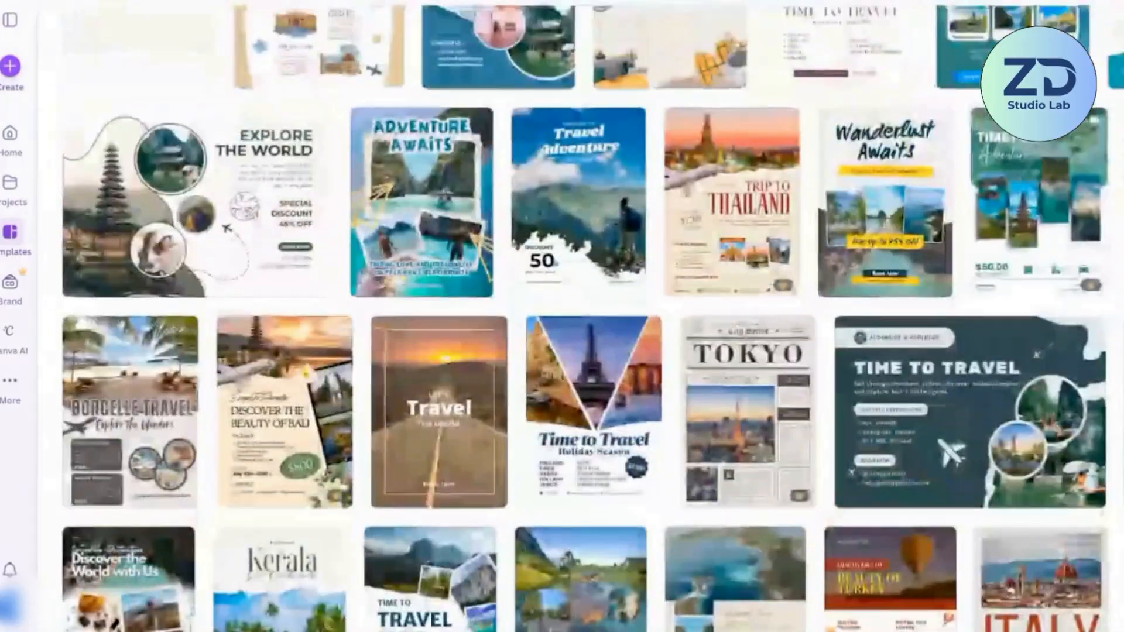
{"action": "scroll", "coordinate": [585, 352], "scroll_direction": "up", "scroll_amount": 6}
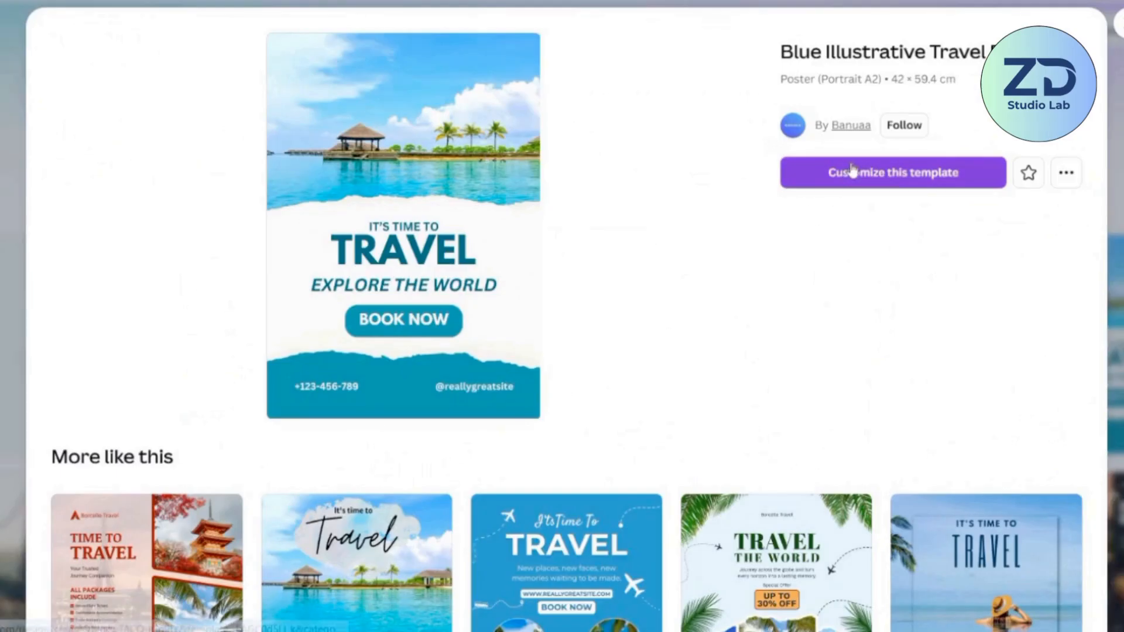
{"action": "left_click", "coordinate": [852, 171]}
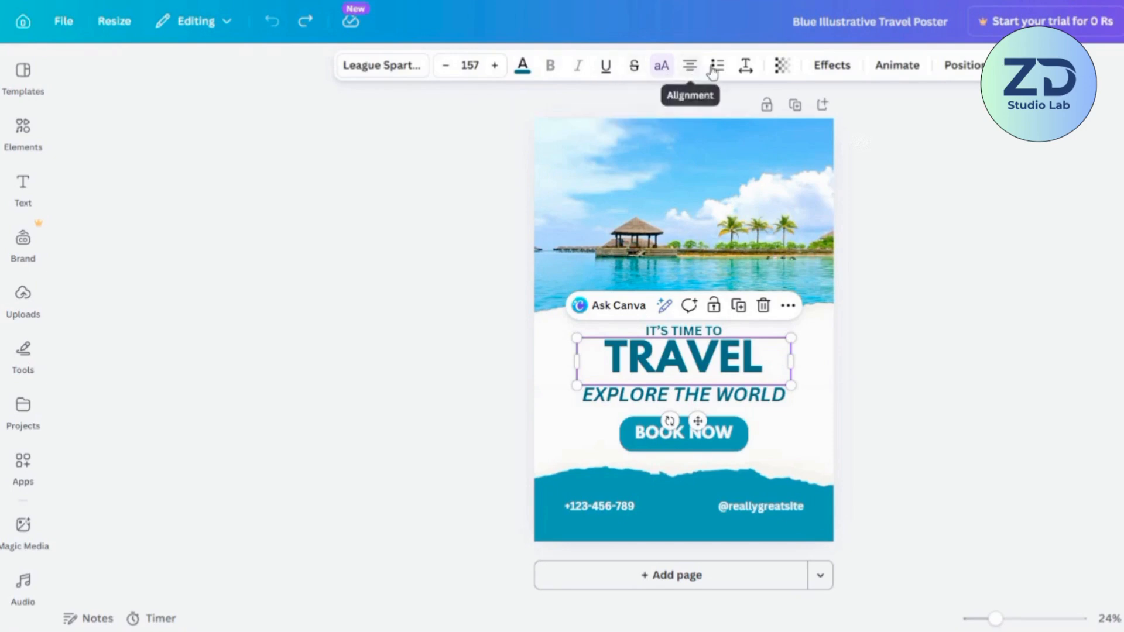
Try the Canva Sans font on the TRAVEL heading, and set it back to League Spartan.
{"action": "left_click", "coordinate": [381, 65]}
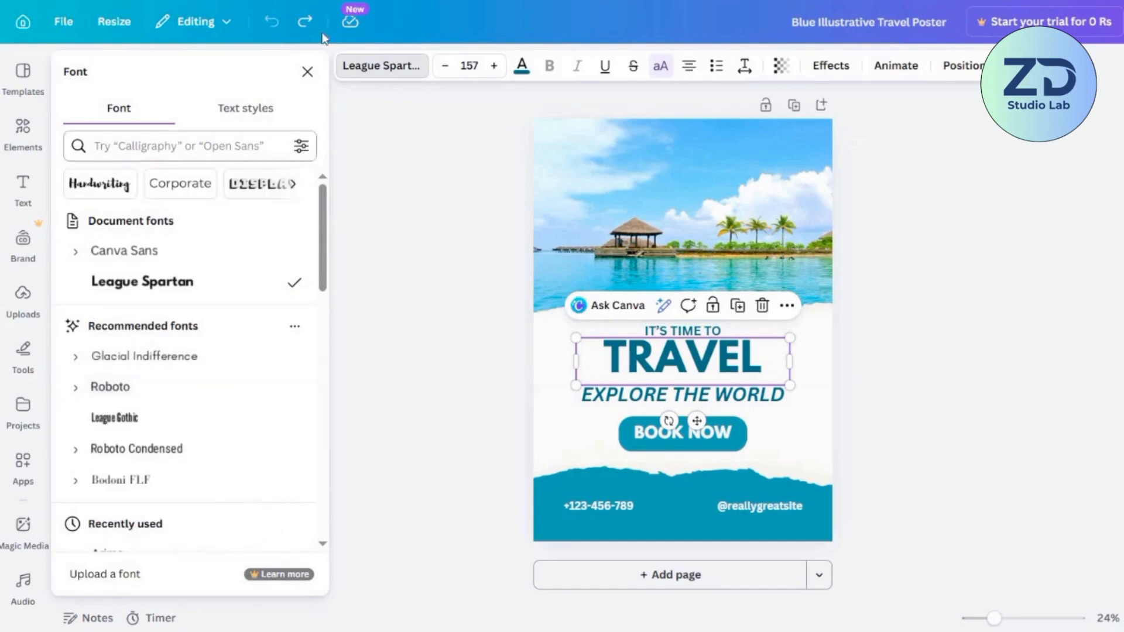
{"action": "left_click", "coordinate": [218, 253]}
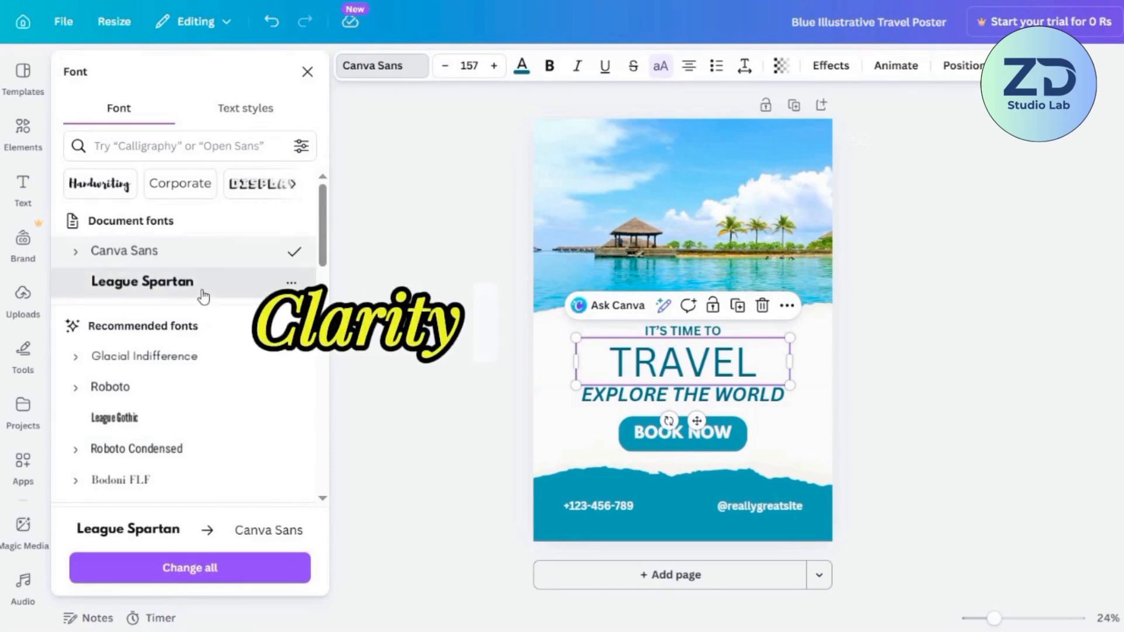
{"action": "left_click", "coordinate": [203, 296]}
{"action": "key", "text": "Escape"}
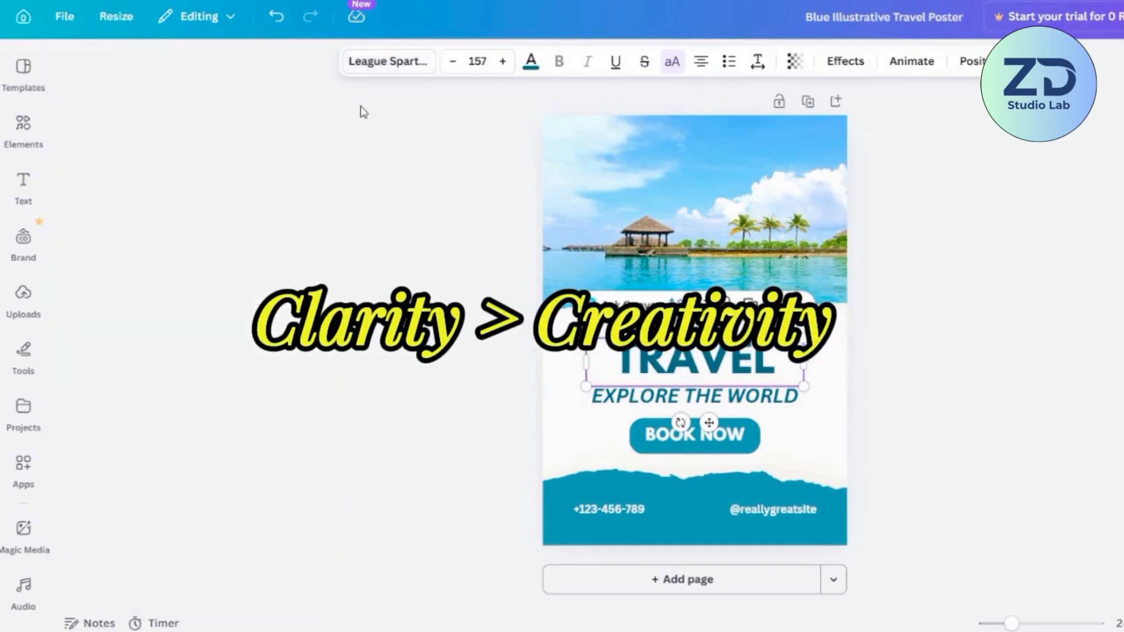
Replace the TRAVEL heading text with LONDON.
{"action": "double_click", "coordinate": [681, 363]}
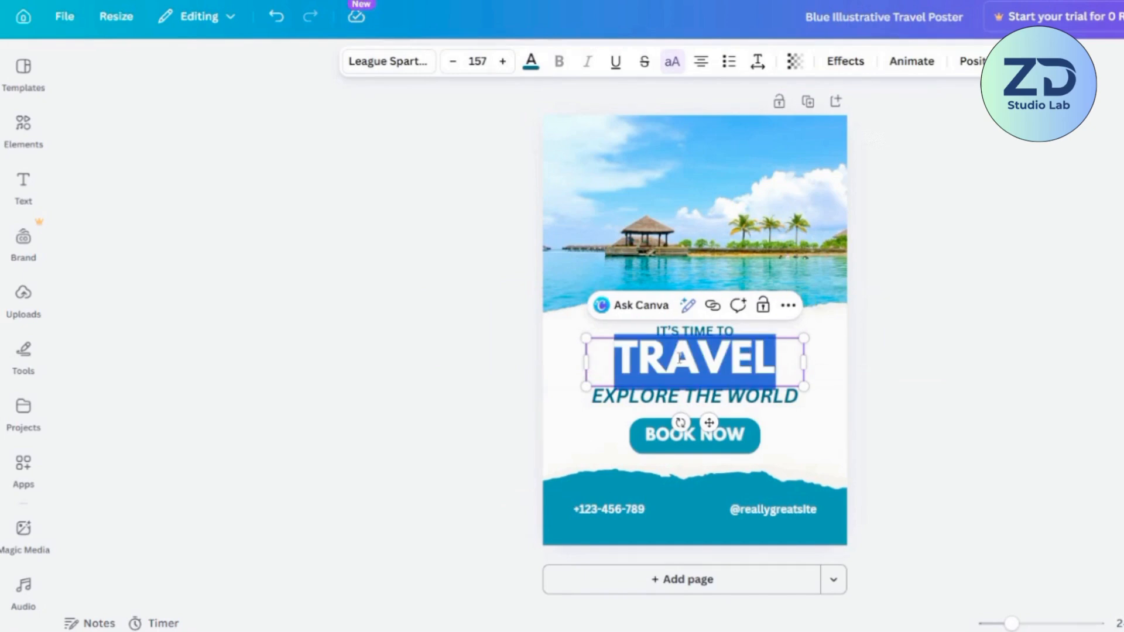
{"action": "type", "text": "LON"}
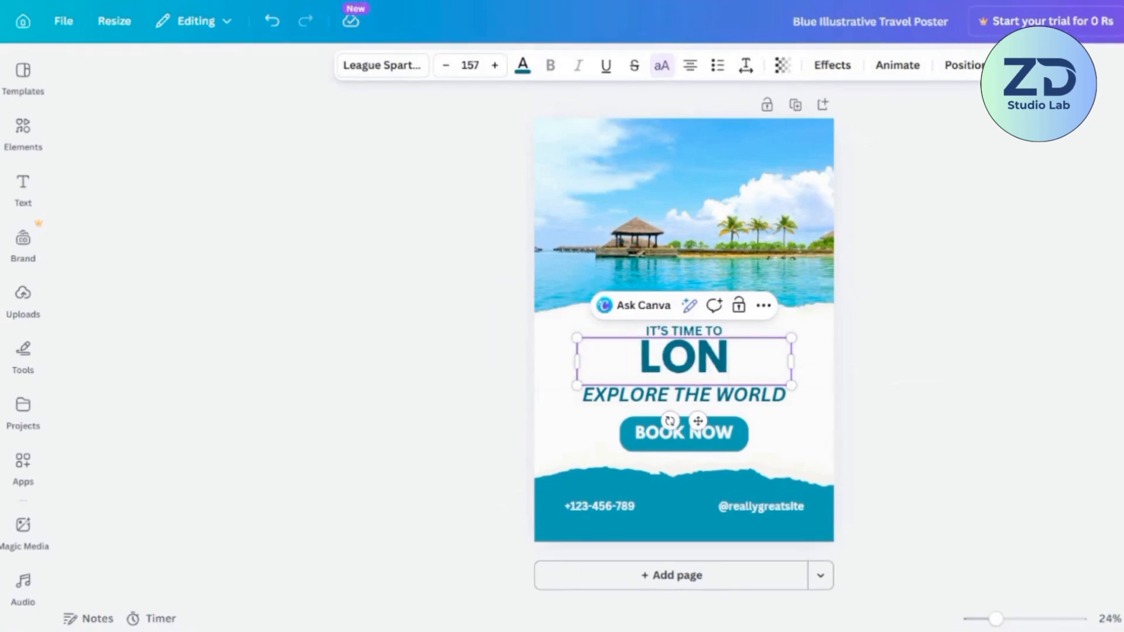
{"action": "type", "text": "DON"}
{"action": "left_click", "coordinate": [886, 427]}
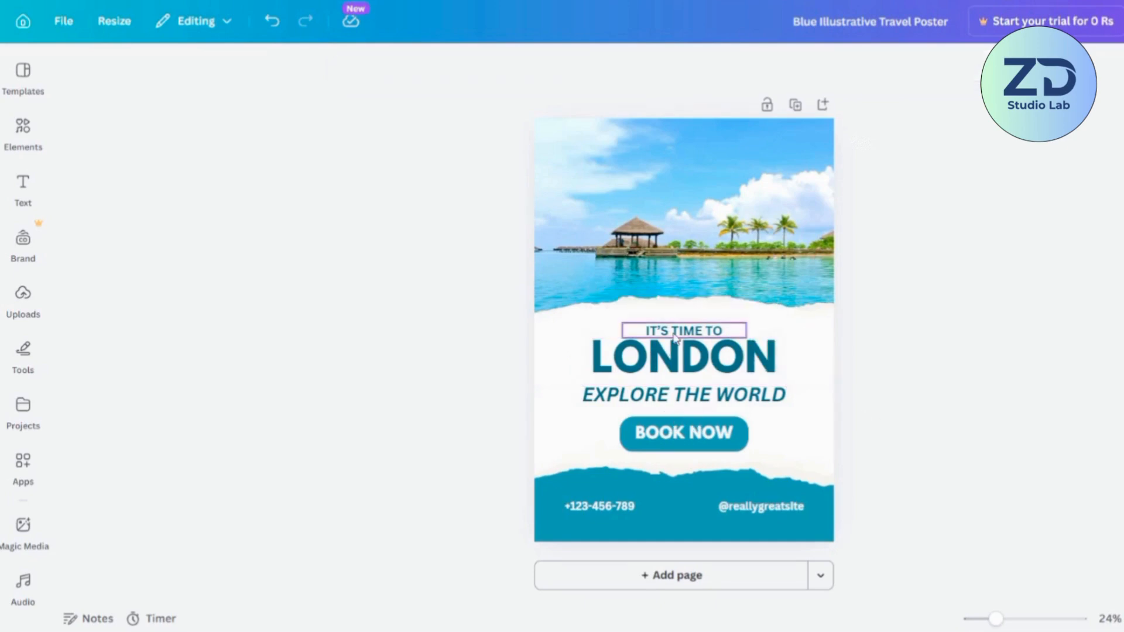
Change the small line above the LONDON heading to "TRAVEL TO".
{"action": "left_click", "coordinate": [677, 338]}
{"action": "key", "text": "BackSpace"}
{"action": "key", "text": "BackSpace"}
{"action": "key", "text": "BackSpace"}
{"action": "key", "text": "BackSpace"}
{"action": "key", "text": "BackSpace"}
{"action": "key", "text": "BackSpace"}
{"action": "key", "text": "BackSpace"}
{"action": "key", "text": "BackSpace"}
{"action": "key", "text": "BackSpace"}
{"action": "key", "text": "BackSpace"}
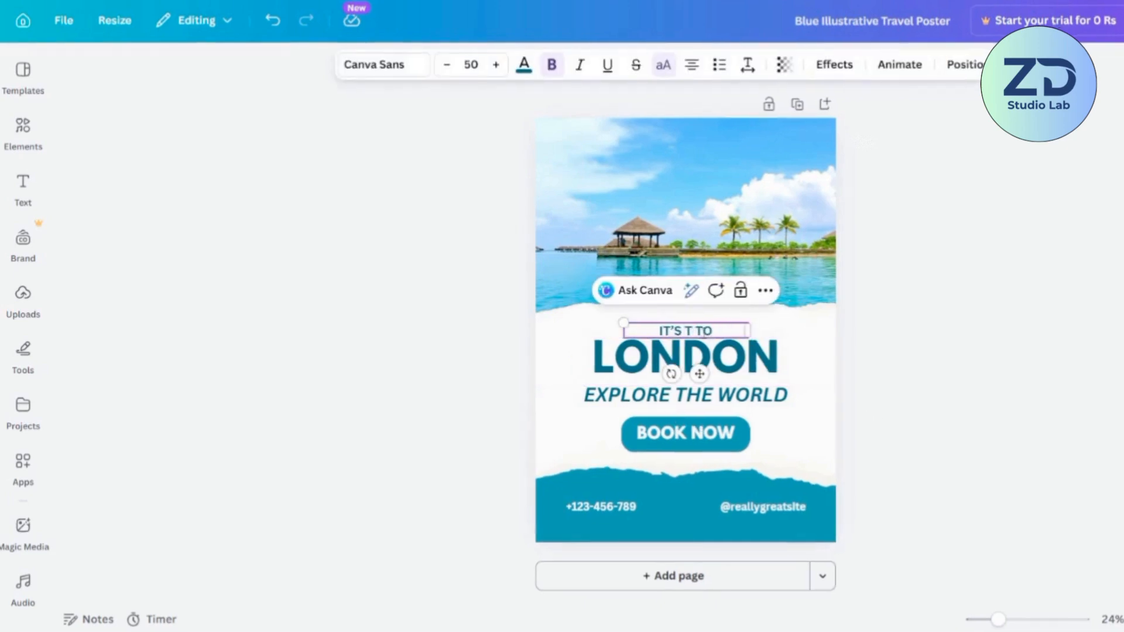
{"action": "type", "text": "TRAVEL"}
{"action": "left_click", "coordinate": [890, 382]}
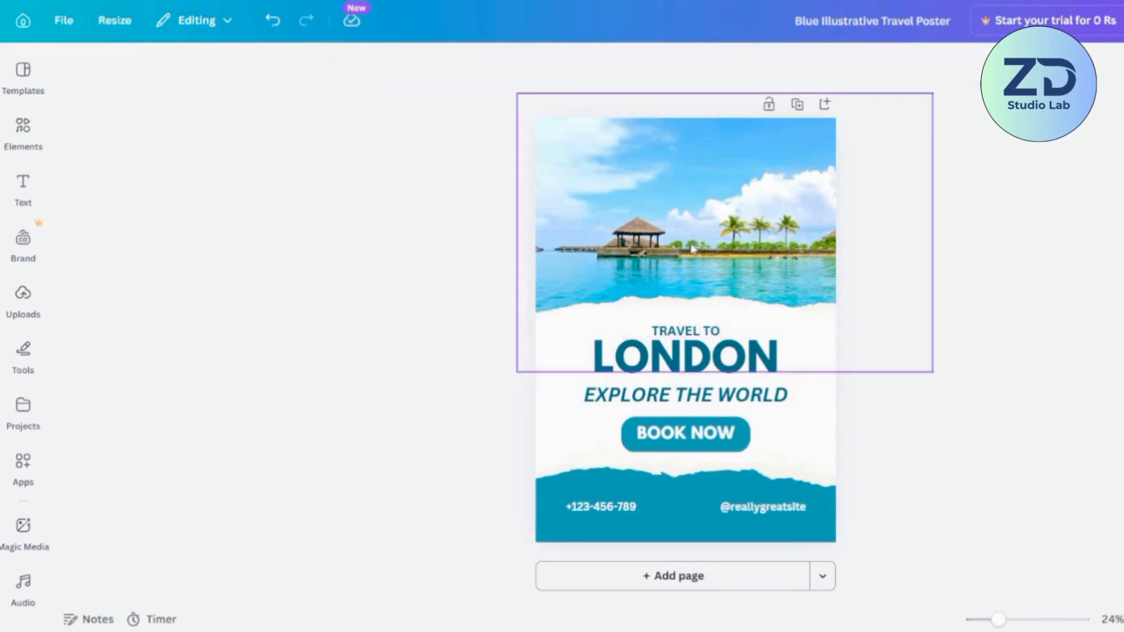
Search the design elements for "London".
{"action": "left_click", "coordinate": [730, 216]}
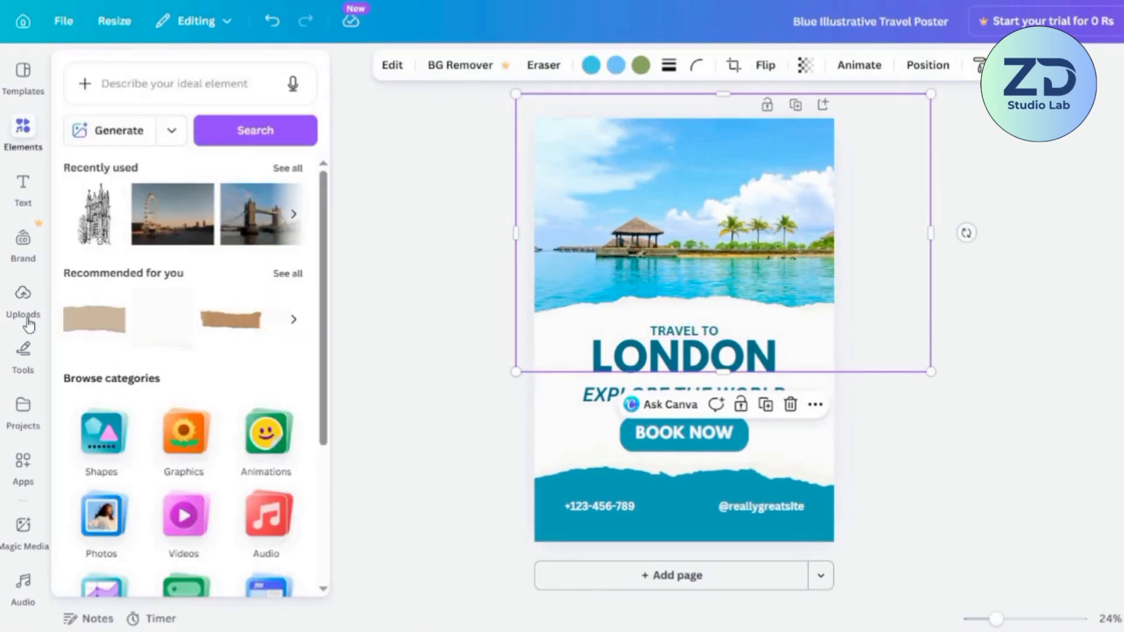
{"action": "left_click", "coordinate": [26, 316]}
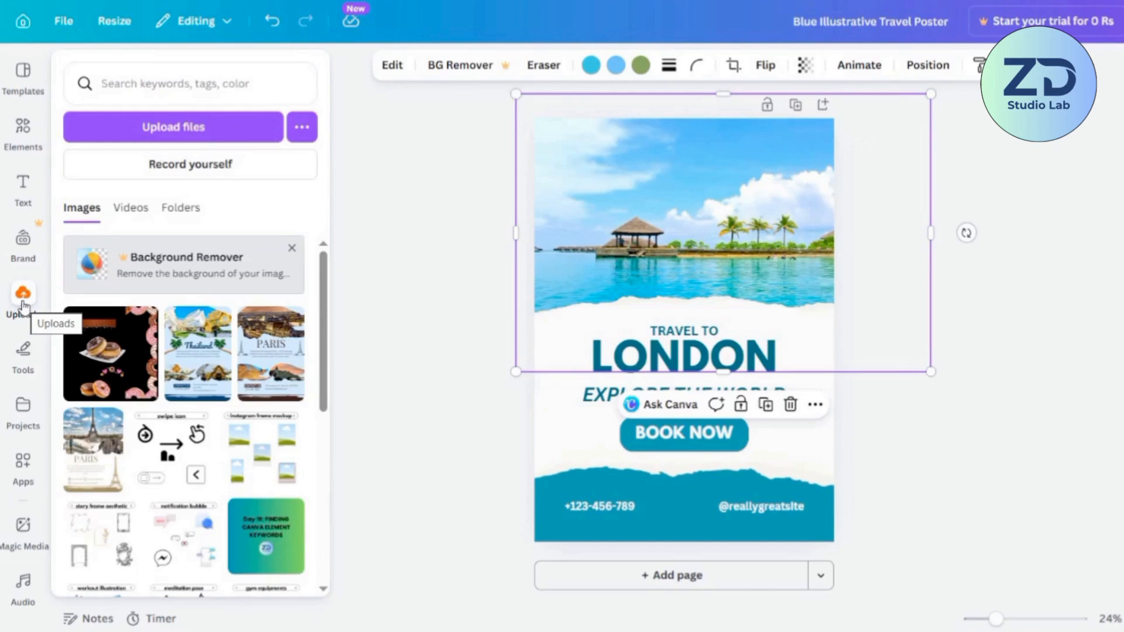
{"action": "left_click", "coordinate": [23, 127]}
{"action": "left_click", "coordinate": [130, 89]}
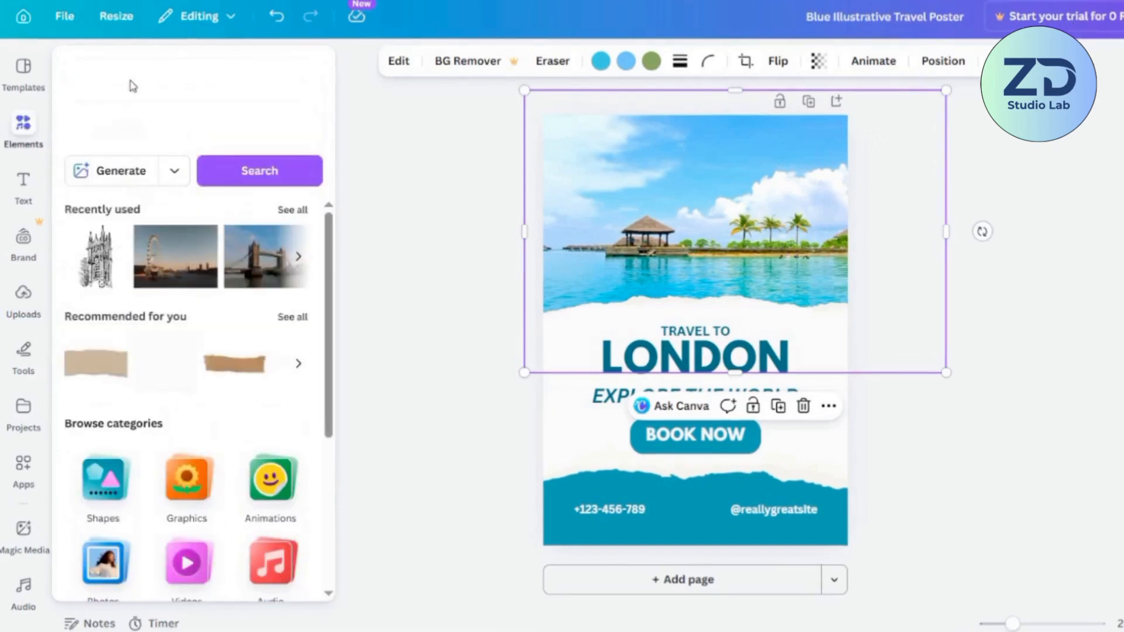
{"action": "key", "text": "Down"}
{"action": "key", "text": "Return"}
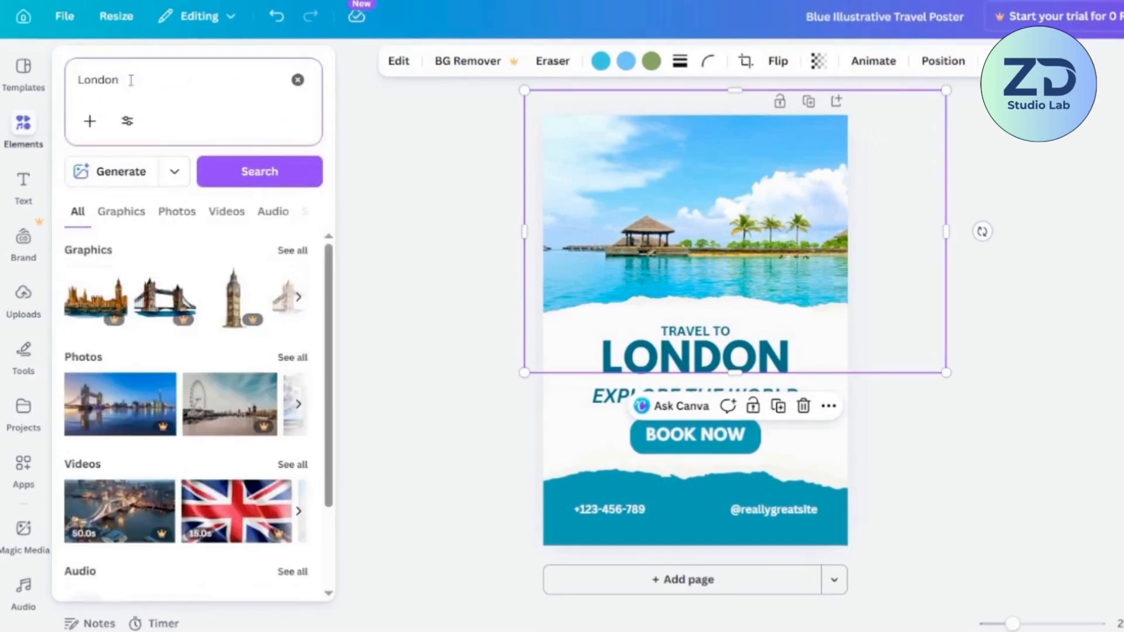
Narrow the London results to photos, add the golden night skyline photo, and place it over the poster's beach picture.
{"action": "left_click", "coordinate": [346, 366]}
{"action": "left_click", "coordinate": [39, 150]}
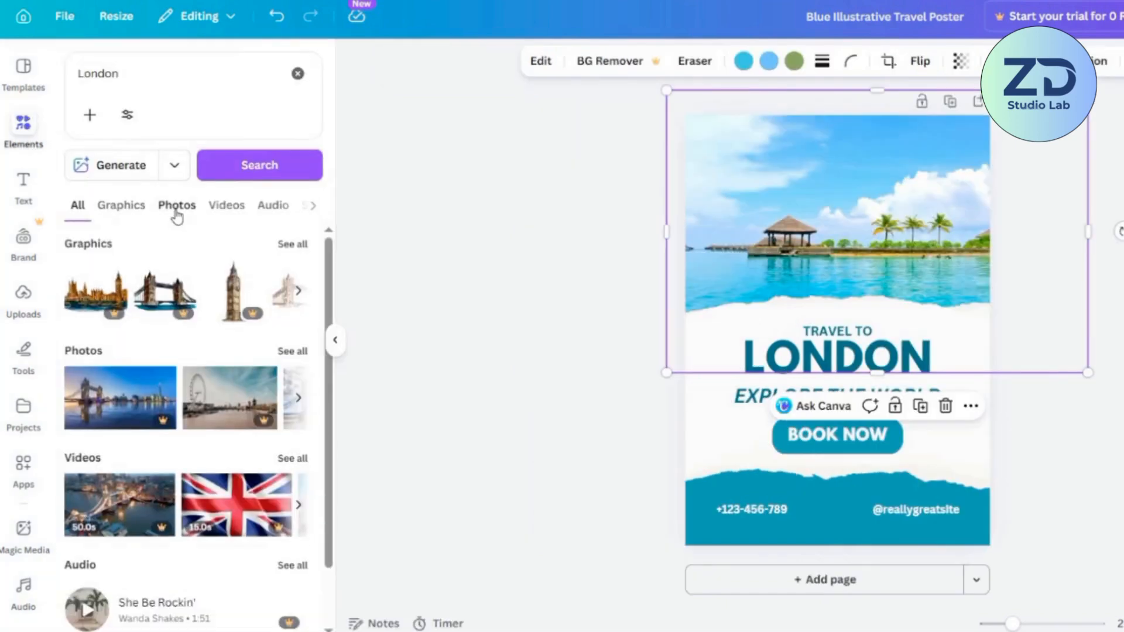
{"action": "left_click", "coordinate": [175, 210]}
{"action": "scroll", "coordinate": [245, 381], "scroll_direction": "down", "scroll_amount": 2}
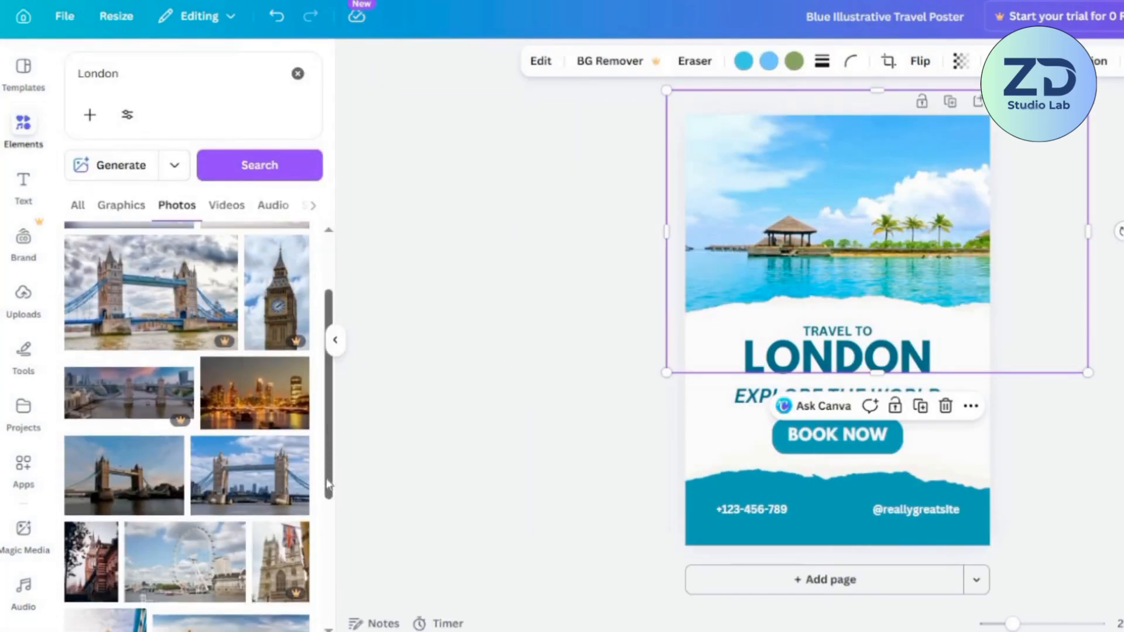
{"action": "left_click", "coordinate": [243, 376]}
{"action": "left_click_drag", "start_coordinate": [864, 286], "coordinate": [850, 228]}
Try setting the beach photo as the poster's page background.
{"action": "left_click", "coordinate": [945, 131]}
{"action": "mouse_move", "coordinate": [948, 136]}
{"action": "left_mouse_down"}
{"action": "mouse_move", "coordinate": [941, 196]}
{"action": "mouse_move", "coordinate": [981, 146]}
{"action": "mouse_move", "coordinate": [928, 148]}
{"action": "mouse_move", "coordinate": [940, 135]}
{"action": "mouse_move", "coordinate": [936, 150]}
{"action": "left_mouse_up"}
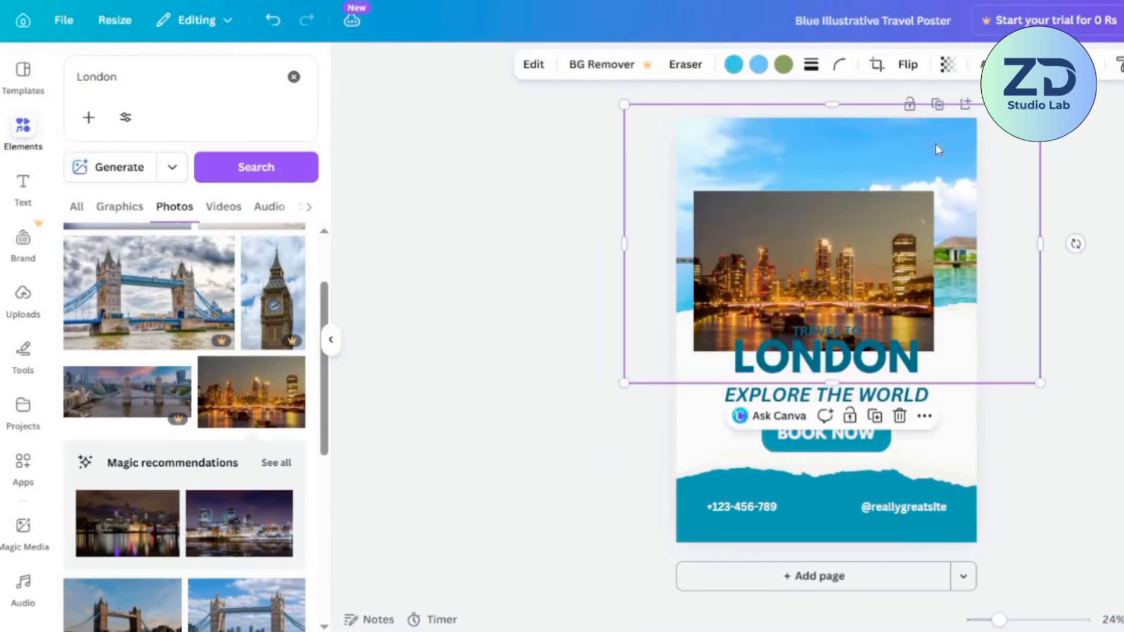
{"action": "right_click", "coordinate": [935, 144]}
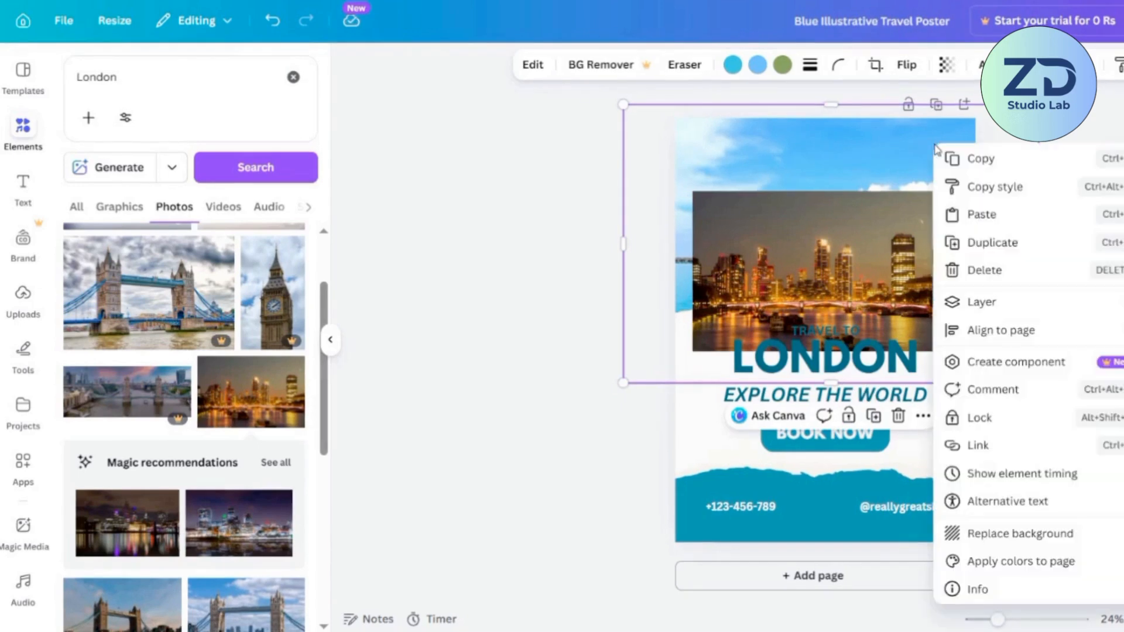
{"action": "left_click", "coordinate": [992, 539]}
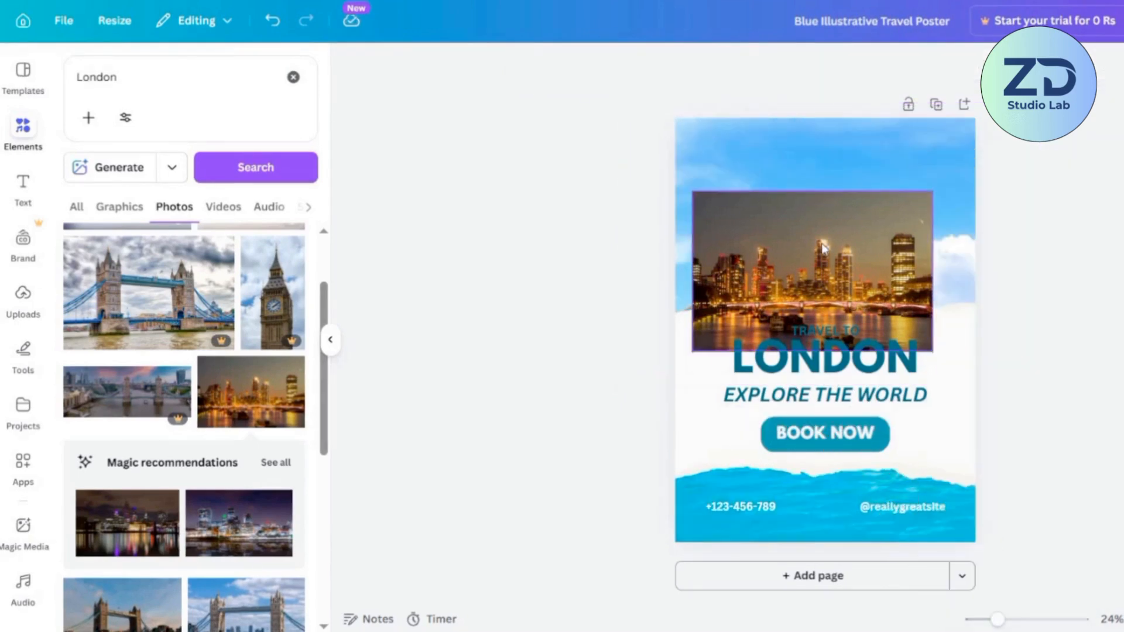
Move the skyline photo toward the poster's lower half, detach the beach photo from the background and delete it.
{"action": "left_click_drag", "start_coordinate": [779, 281], "coordinate": [829, 436]}
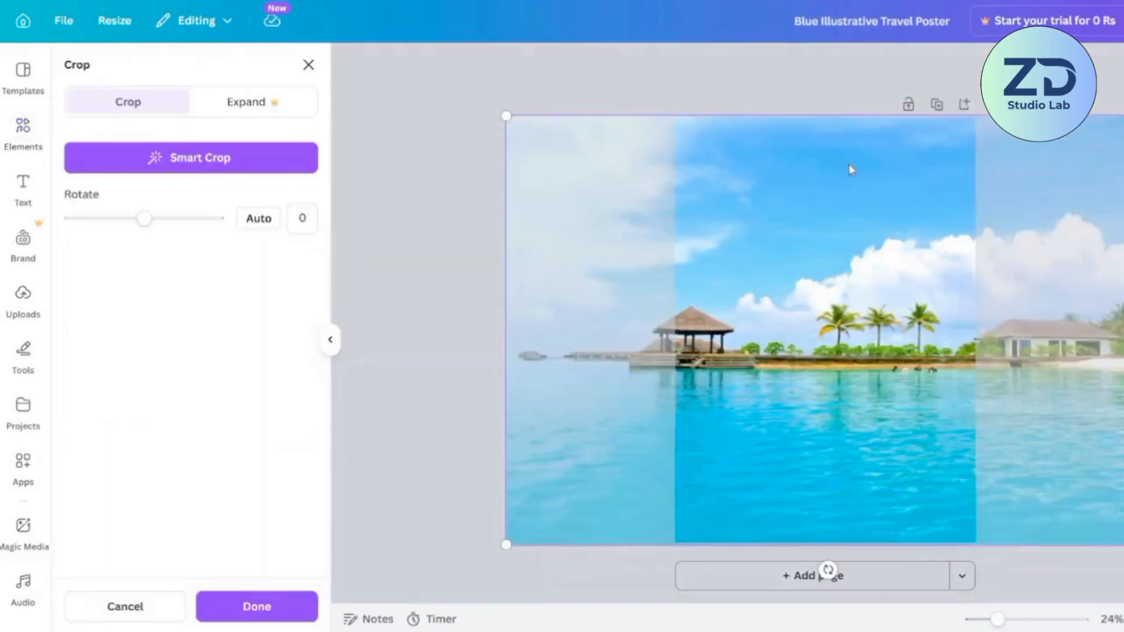
{"action": "right_click", "coordinate": [849, 169]}
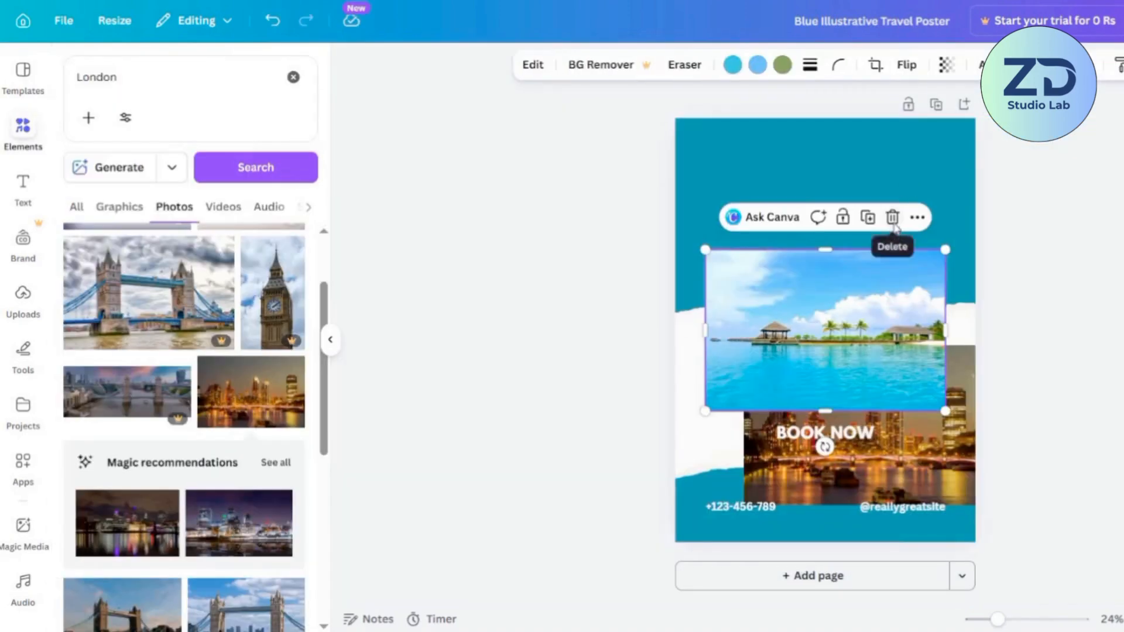
{"action": "left_click", "coordinate": [890, 217]}
Align the skyline photo with the poster's top-left corner and enlarge it to the full page width of 42 cm.
{"action": "left_click_drag", "start_coordinate": [932, 418], "coordinate": [858, 156]}
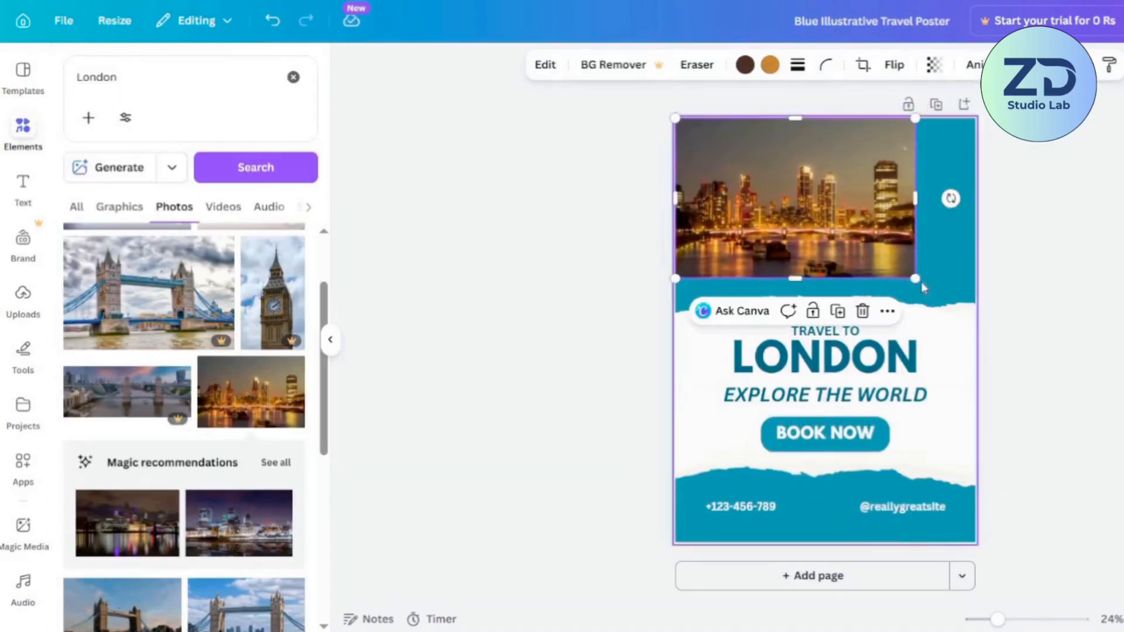
{"action": "left_click_drag", "start_coordinate": [921, 282], "coordinate": [977, 319]}
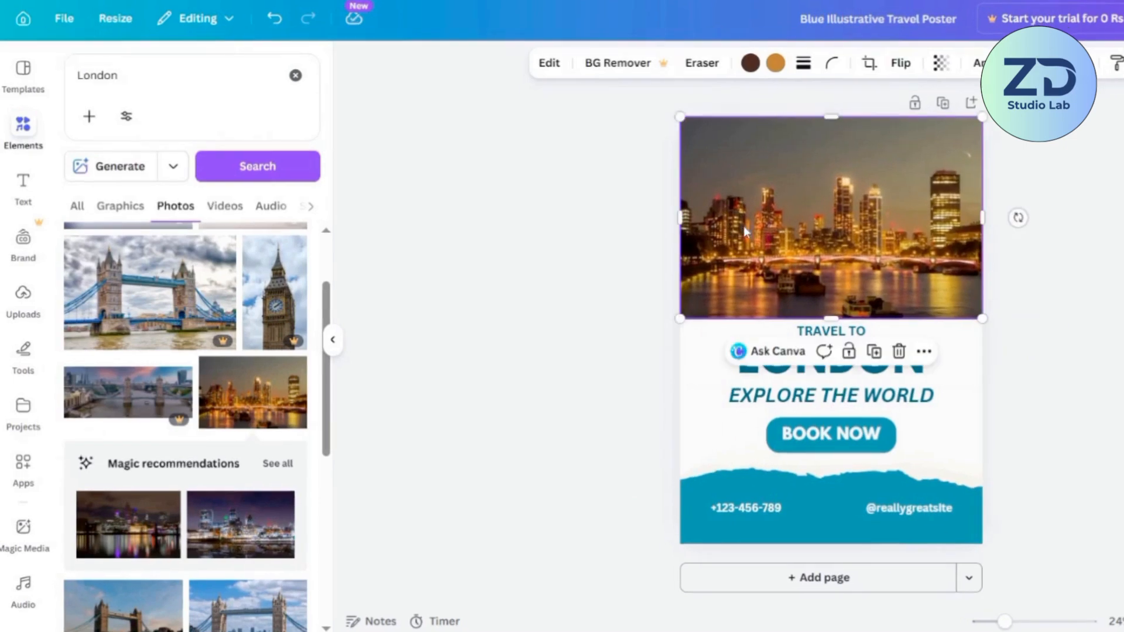
Crop the skyline photo by slightly enlarging the picture within its frame.
{"action": "double_click", "coordinate": [880, 298]}
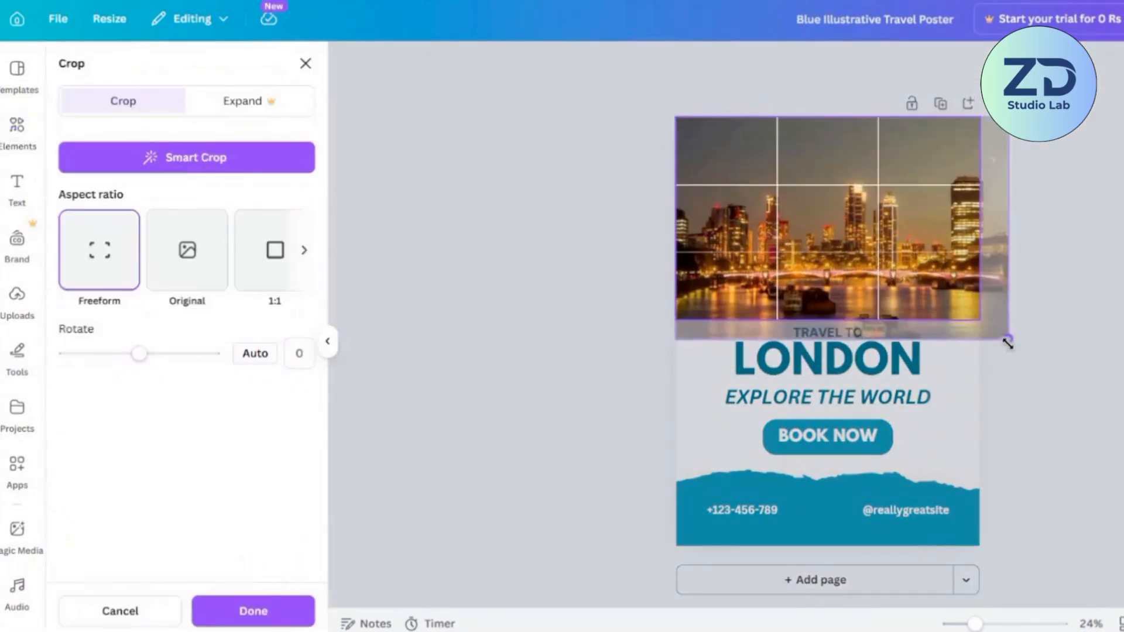
{"action": "mouse_move", "coordinate": [1008, 343]}
{"action": "left_mouse_down"}
{"action": "mouse_move", "coordinate": [968, 319]}
{"action": "mouse_move", "coordinate": [1004, 339]}
{"action": "left_mouse_up"}
{"action": "left_click", "coordinate": [1095, 389]}
Send the skyline photo backward behind the white torn-paper shape.
{"action": "left_click_drag", "start_coordinate": [908, 272], "coordinate": [913, 279]}
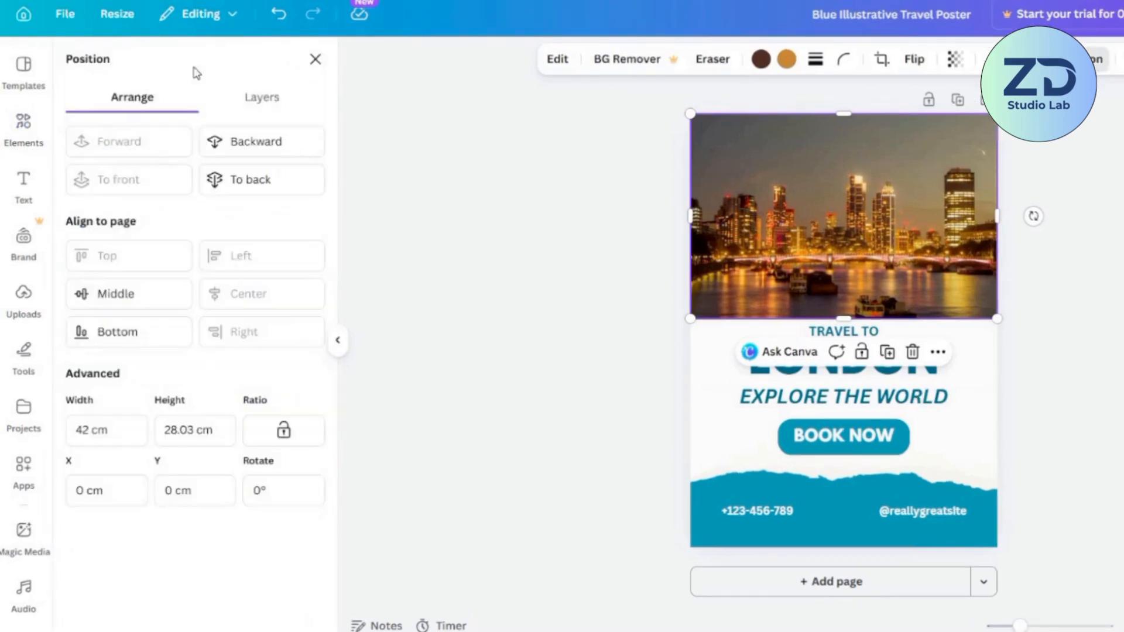
{"action": "left_click", "coordinate": [241, 140]}
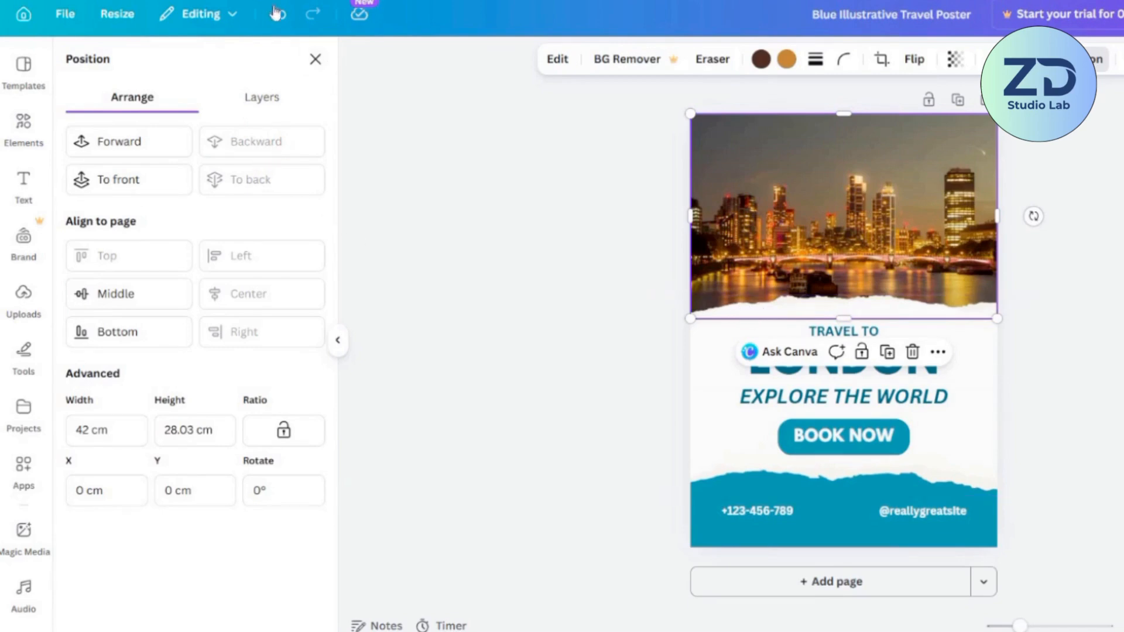
Undo and redo sending the skyline photo behind the white torn-paper shape.
{"action": "left_click", "coordinate": [277, 13]}
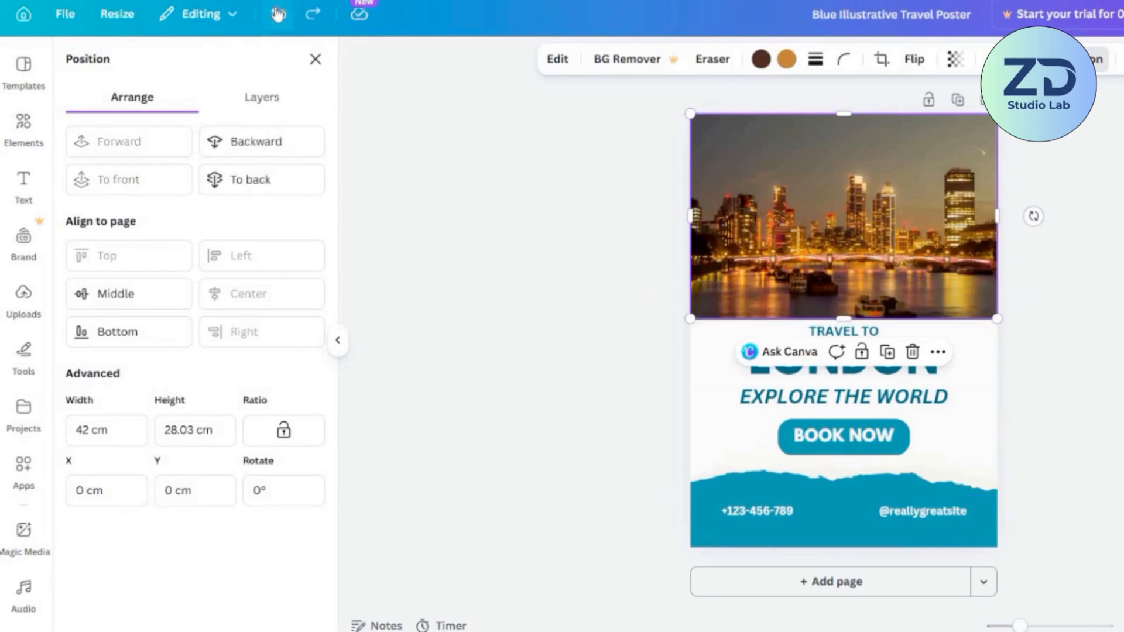
{"action": "left_click", "coordinate": [312, 16]}
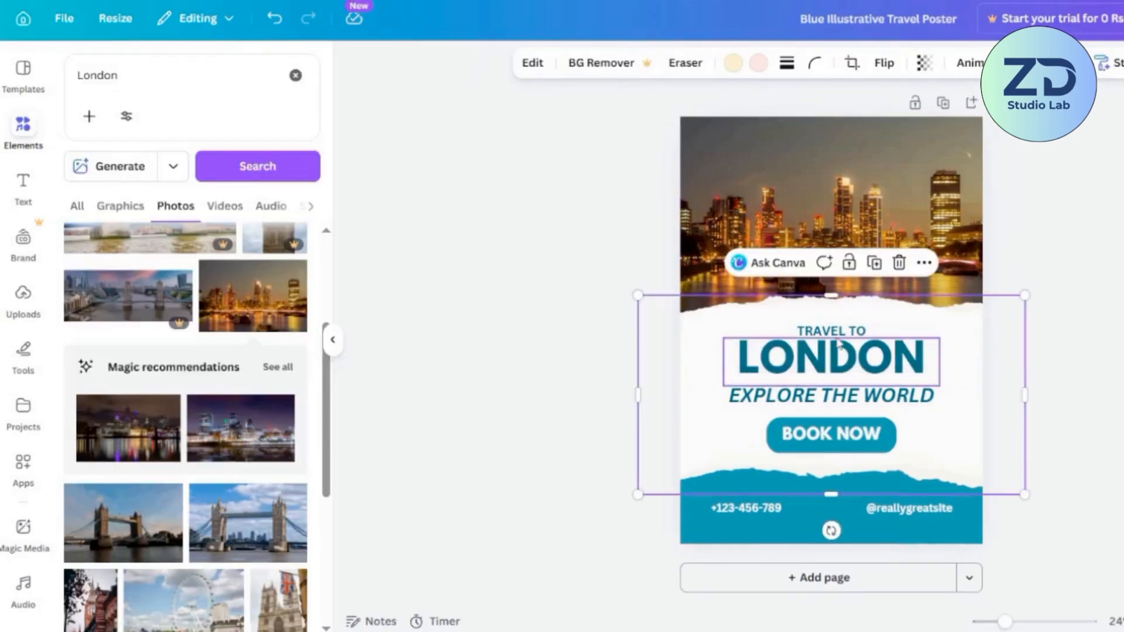
Recolor the LONDON headline with the dark brown taken from the skyline photo's colors.
{"action": "left_click", "coordinate": [831, 331]}
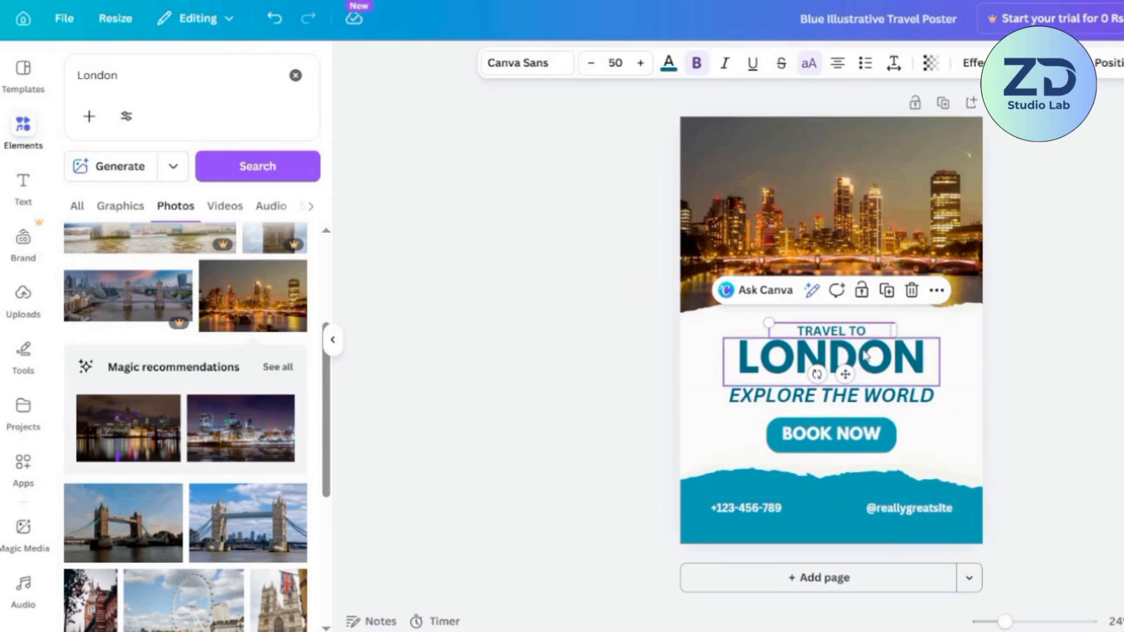
{"action": "left_click", "coordinate": [831, 358]}
{"action": "left_click", "coordinate": [669, 64]}
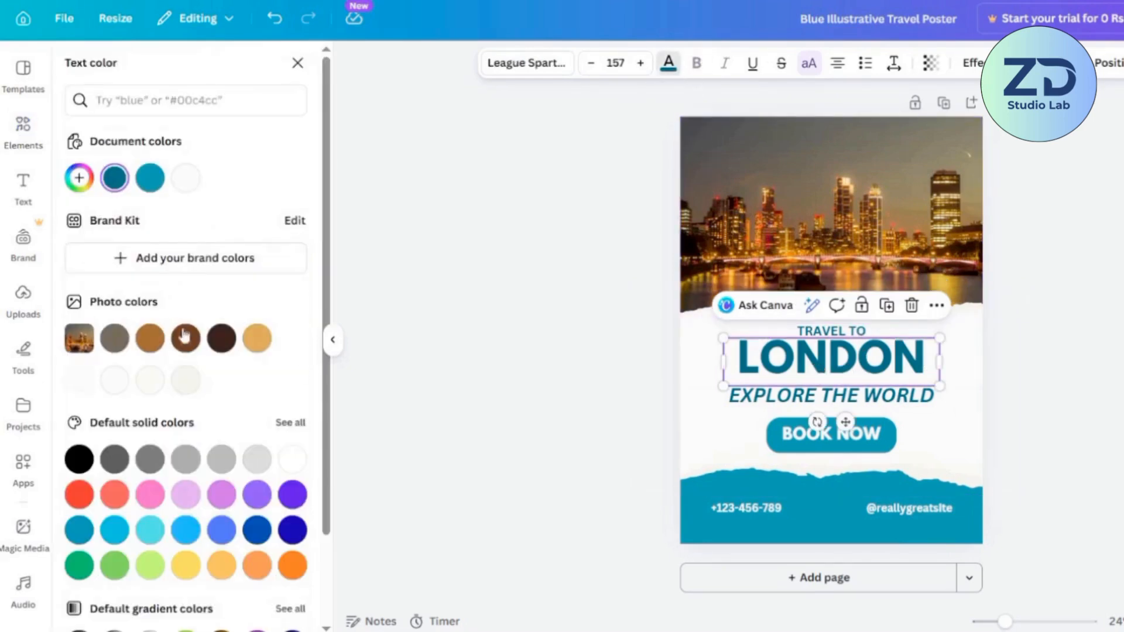
{"action": "left_click", "coordinate": [161, 339]}
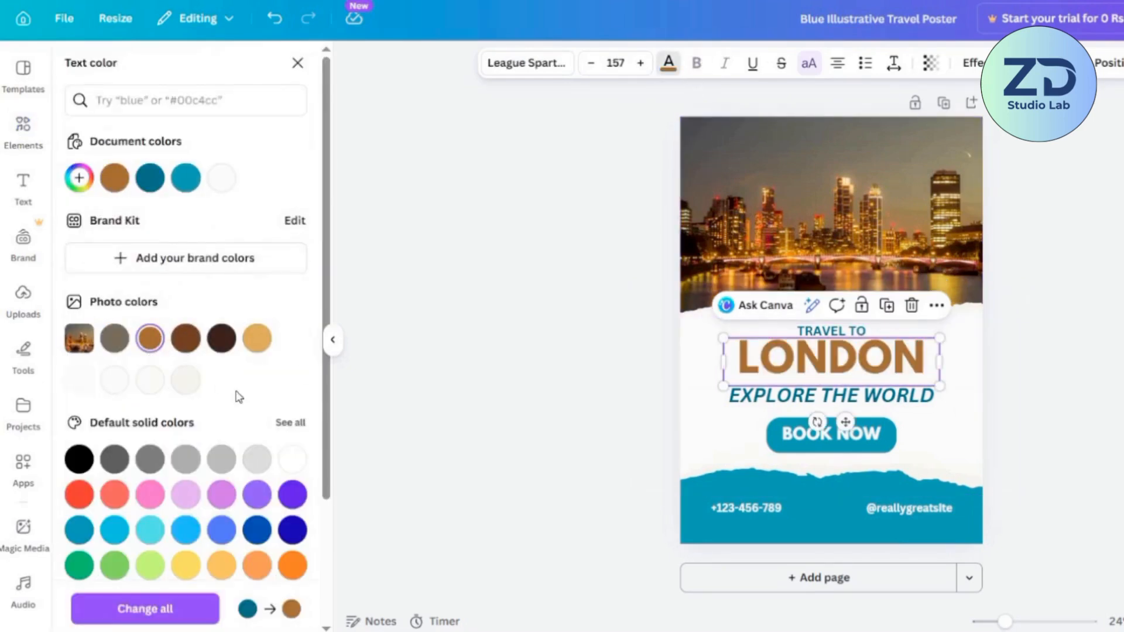
{"action": "left_click", "coordinate": [188, 339]}
Recolor the TRAVEL TO and EXPLORE THE WORLD lines with the same dark brown photo color.
{"action": "left_click", "coordinate": [805, 330]}
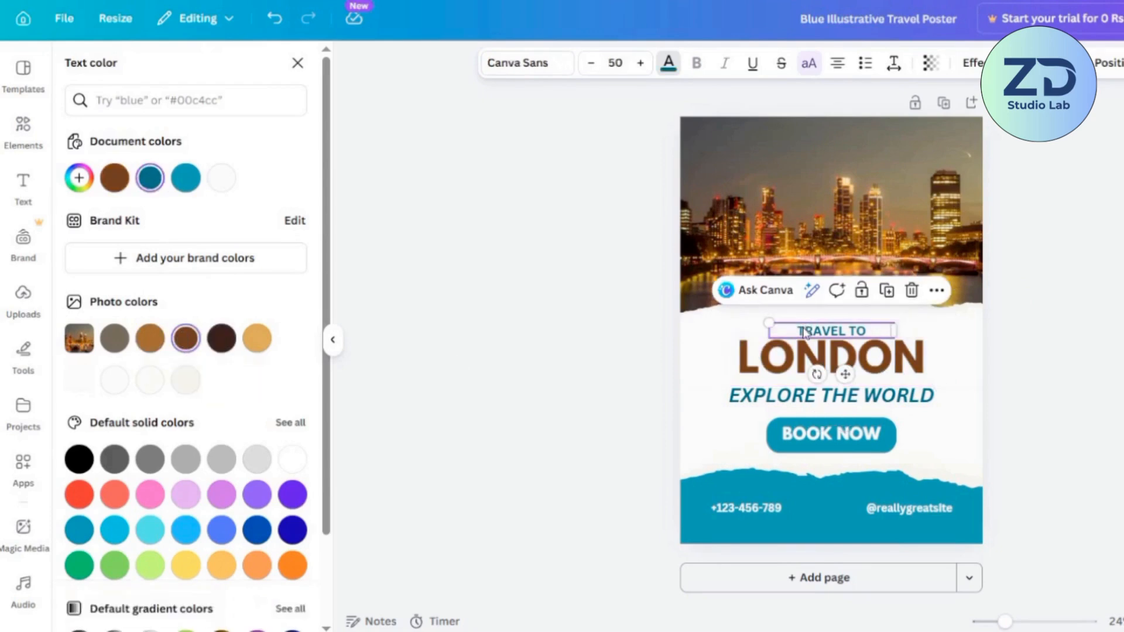
{"action": "left_click", "coordinate": [146, 341]}
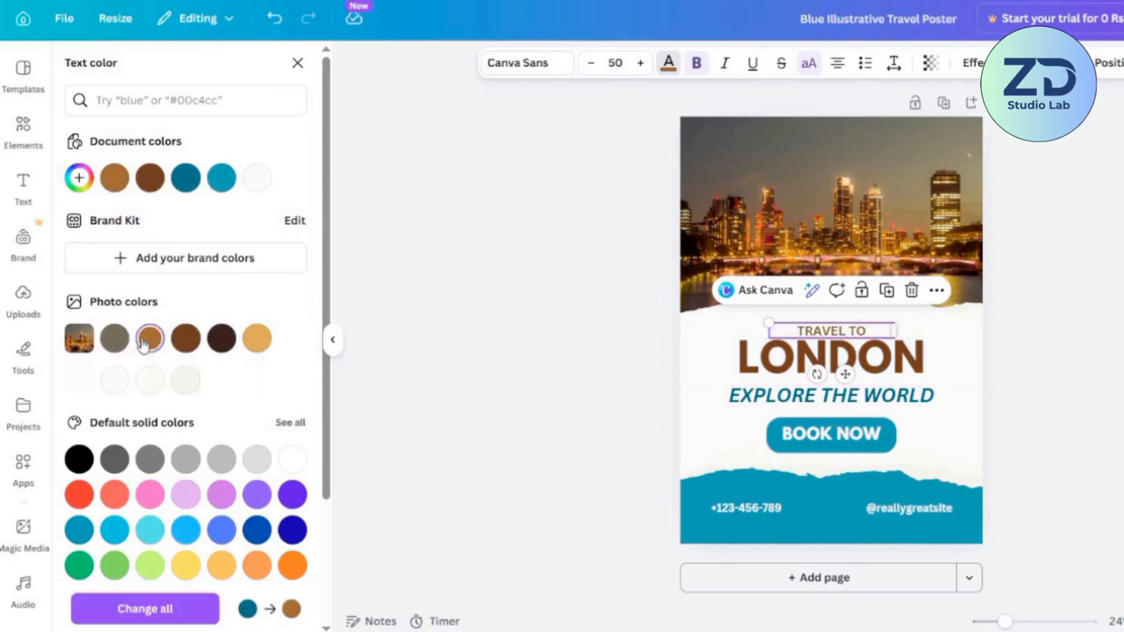
{"action": "left_click", "coordinate": [184, 351]}
{"action": "left_click", "coordinate": [899, 398]}
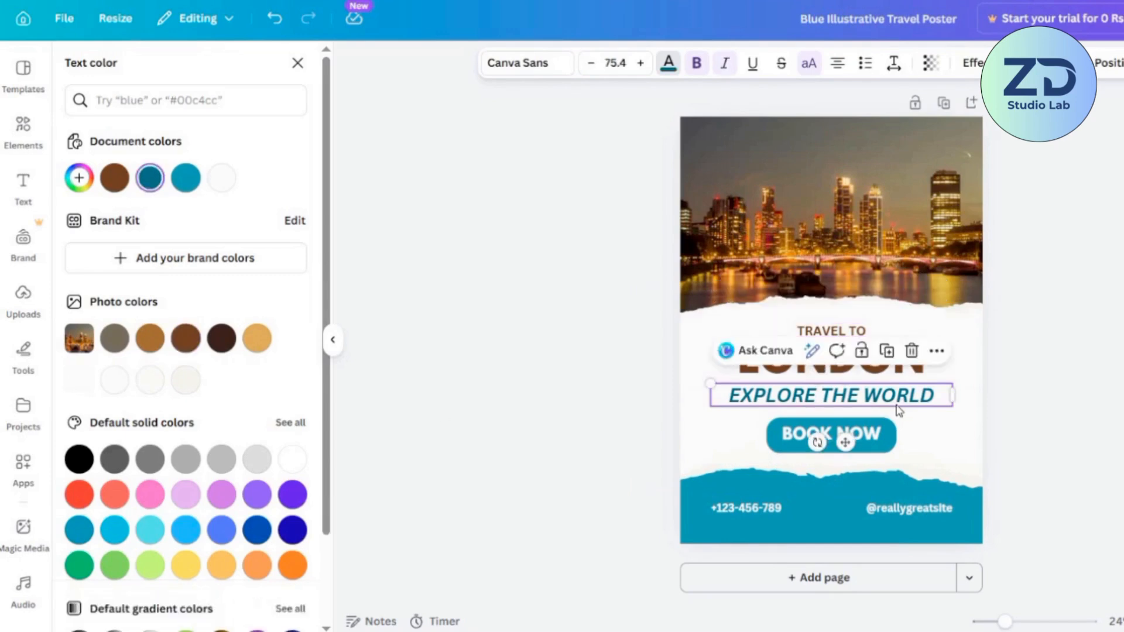
{"action": "left_click", "coordinate": [186, 339]}
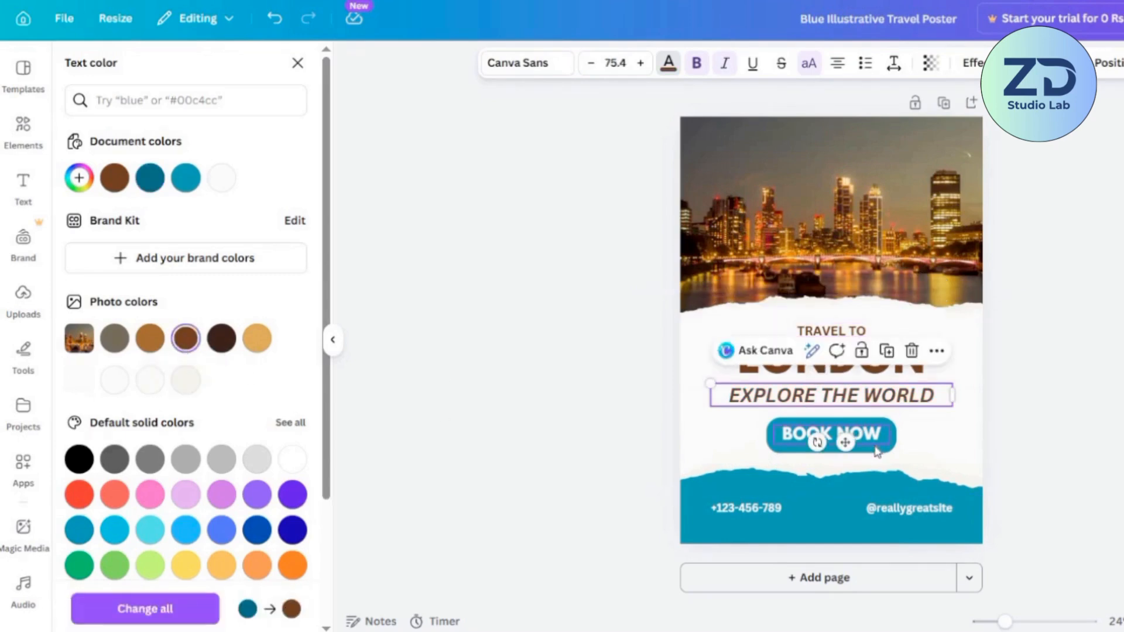
Fill the BOOK NOW button shape with the document's dark brown color.
{"action": "left_click", "coordinate": [878, 451]}
{"action": "key", "text": "Escape"}
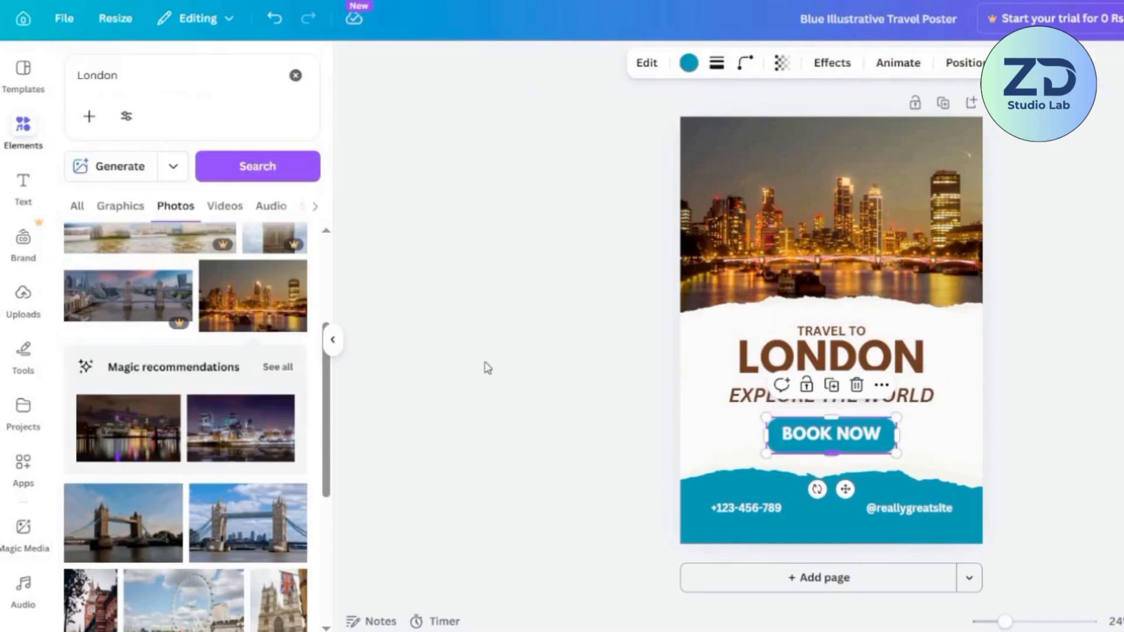
{"action": "left_click", "coordinate": [689, 63]}
{"action": "left_click", "coordinate": [221, 178]}
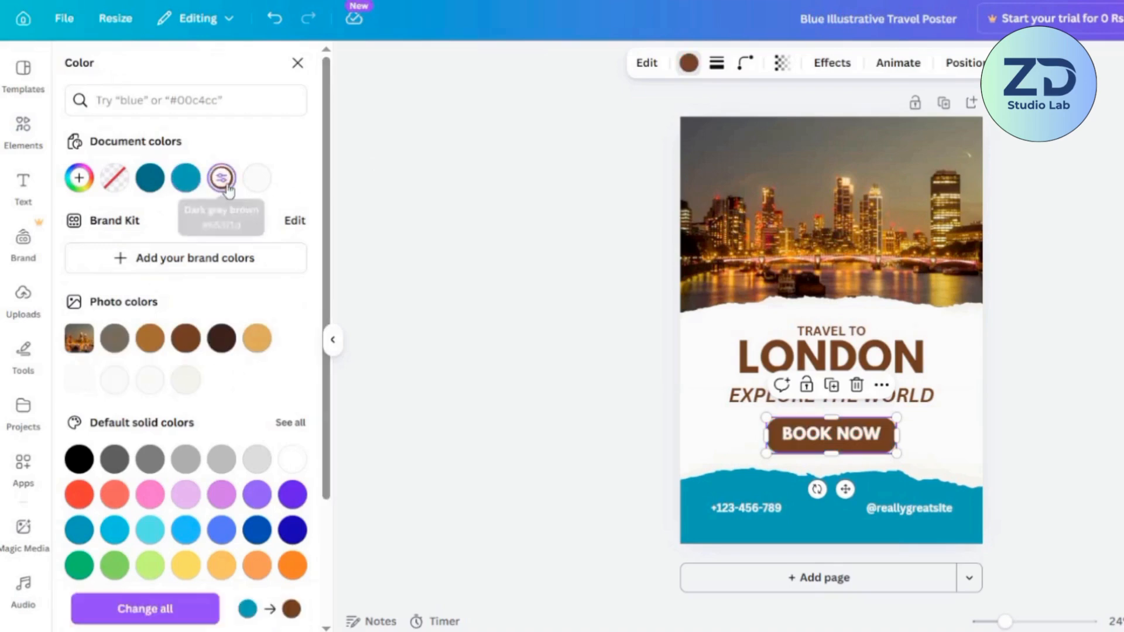
Change the poster's background from blue to the dark brown photo color.
{"action": "left_click", "coordinate": [782, 542]}
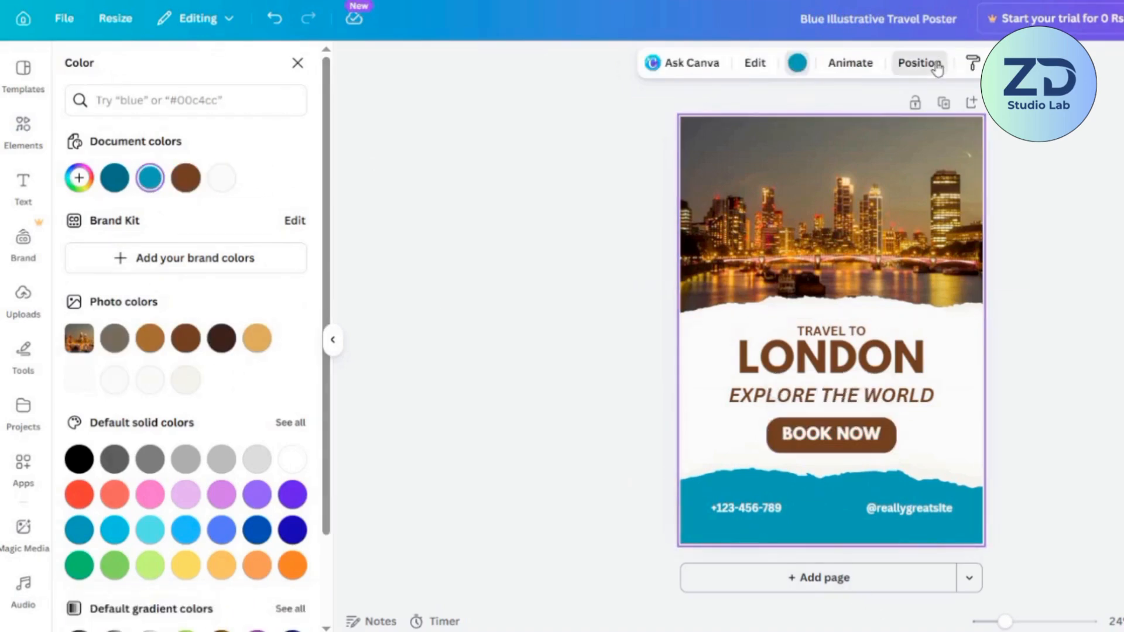
{"action": "left_click", "coordinate": [937, 69]}
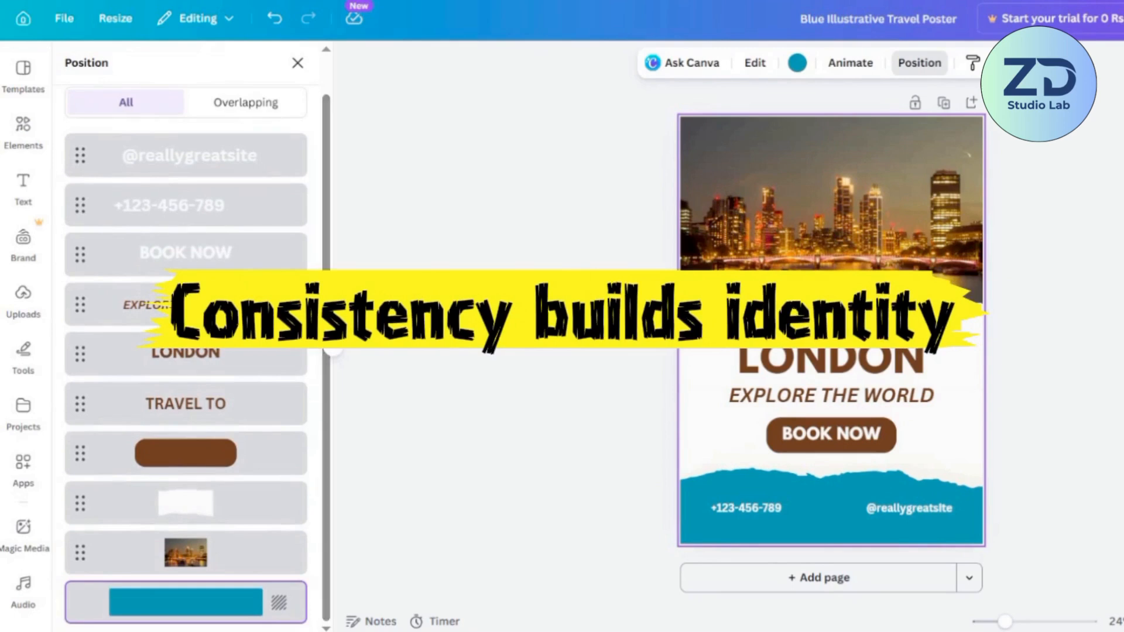
{"action": "left_click", "coordinate": [298, 603]}
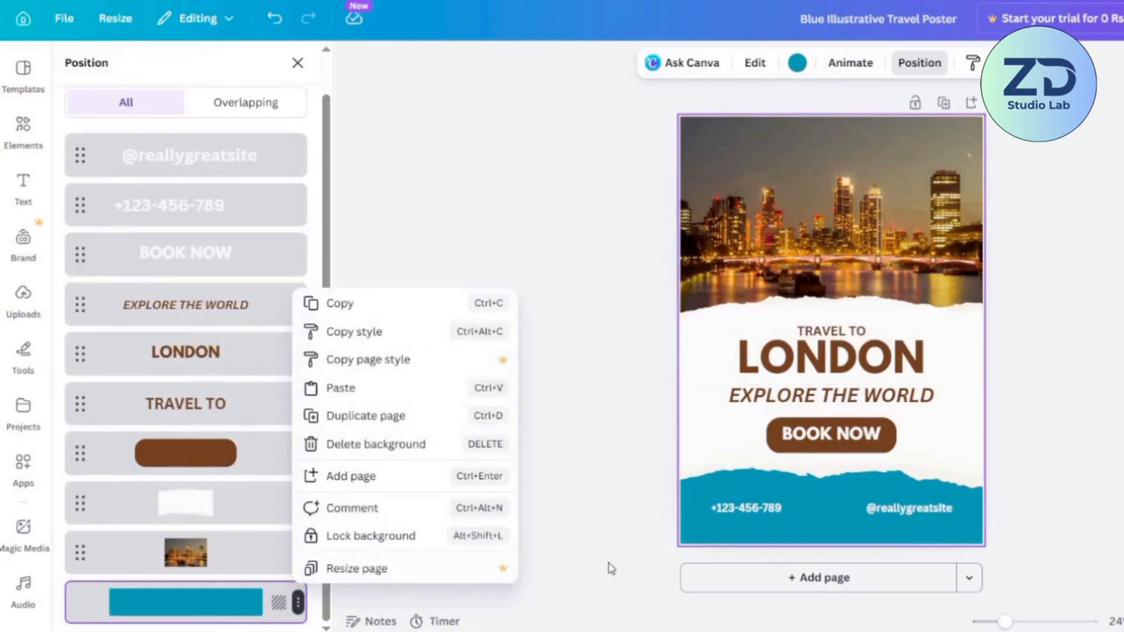
{"action": "left_click", "coordinate": [634, 559]}
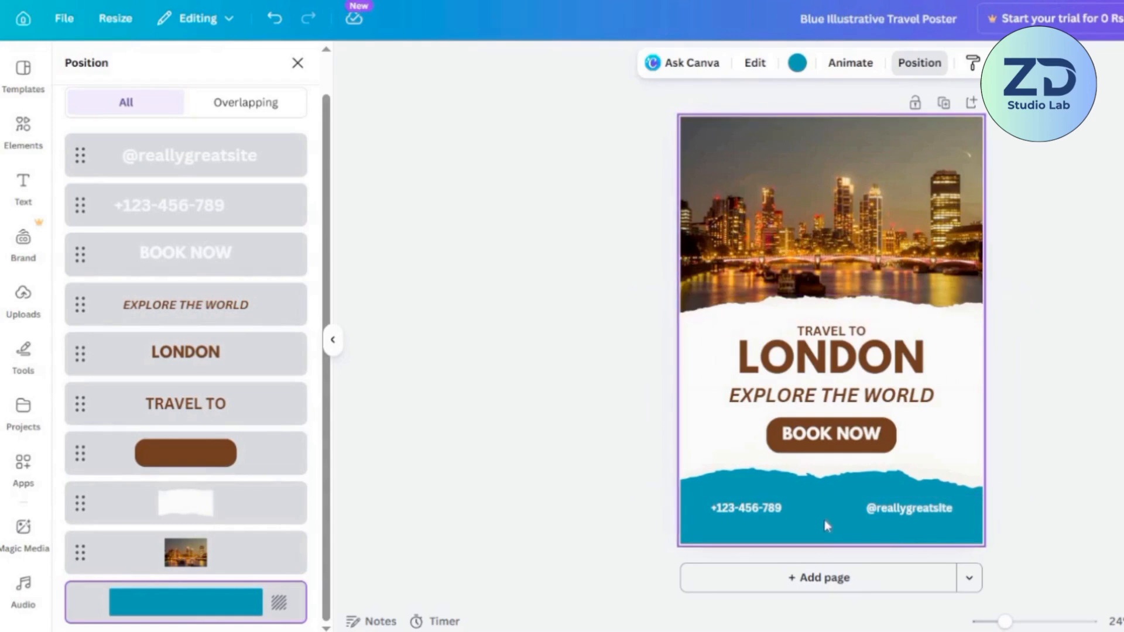
{"action": "left_click", "coordinate": [799, 63]}
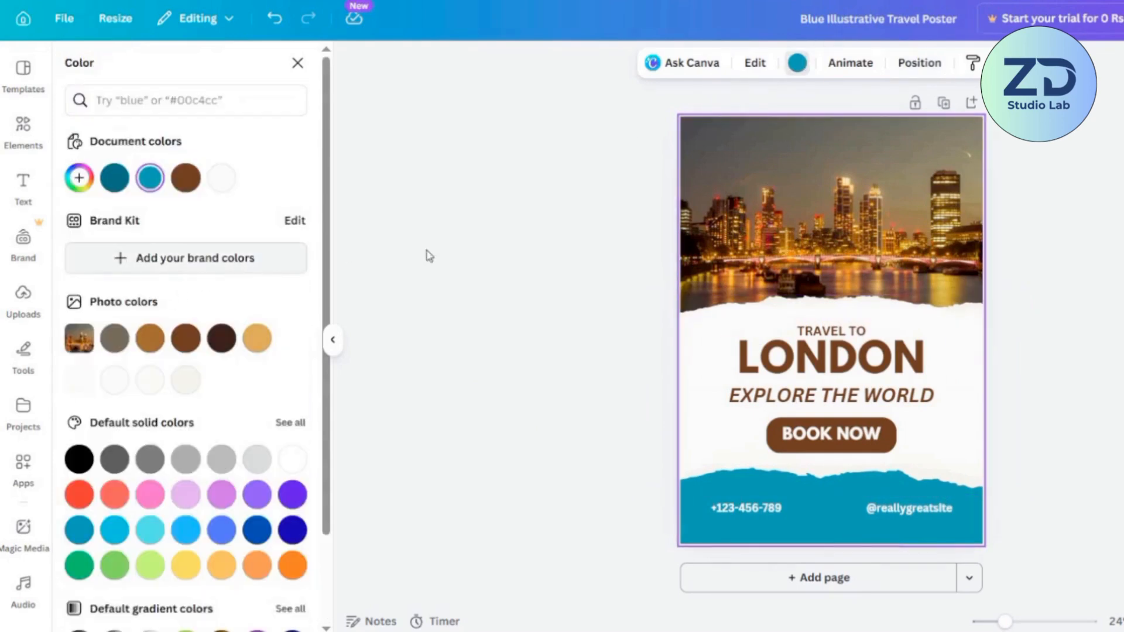
{"action": "scroll", "coordinate": [326, 243], "scroll_direction": "down", "scroll_amount": 3}
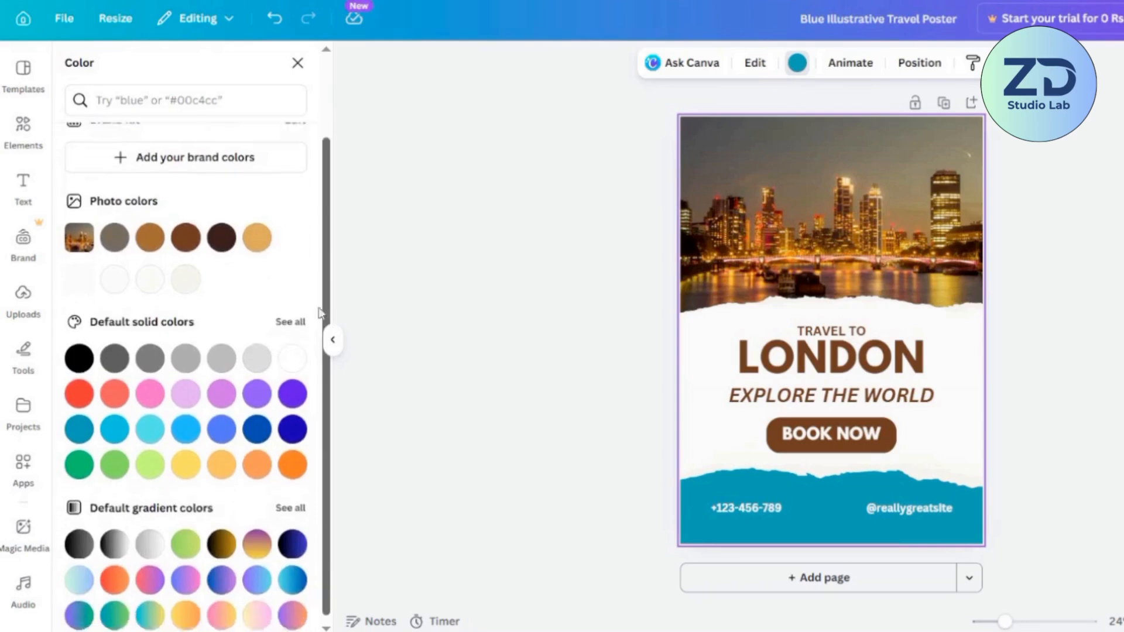
{"action": "scroll", "coordinate": [176, 193], "scroll_direction": "up", "scroll_amount": 3}
{"action": "left_click", "coordinate": [150, 345]}
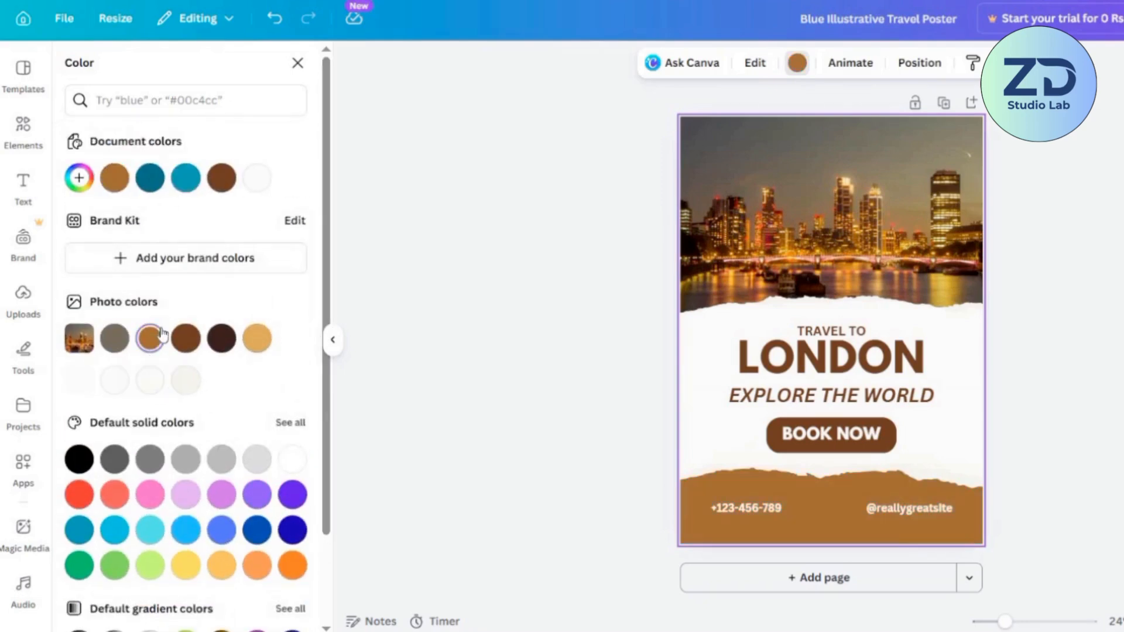
{"action": "left_click", "coordinate": [189, 347]}
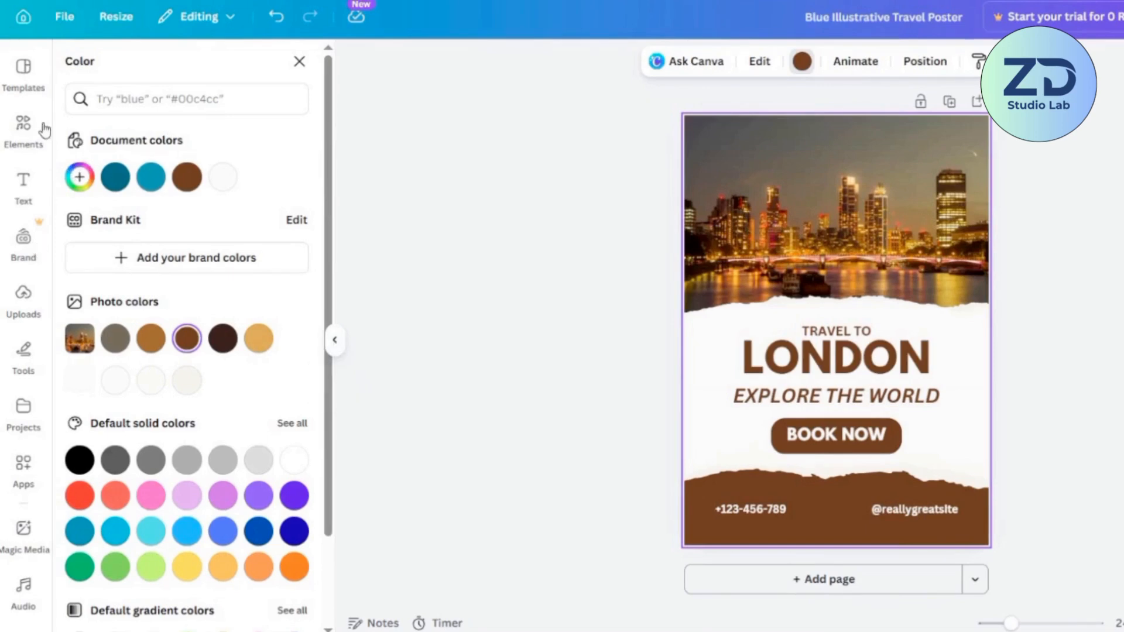
Search the elements for "aeroplane" and add the grey airplane graphic with a curved trail to the poster.
{"action": "left_click", "coordinate": [24, 126]}
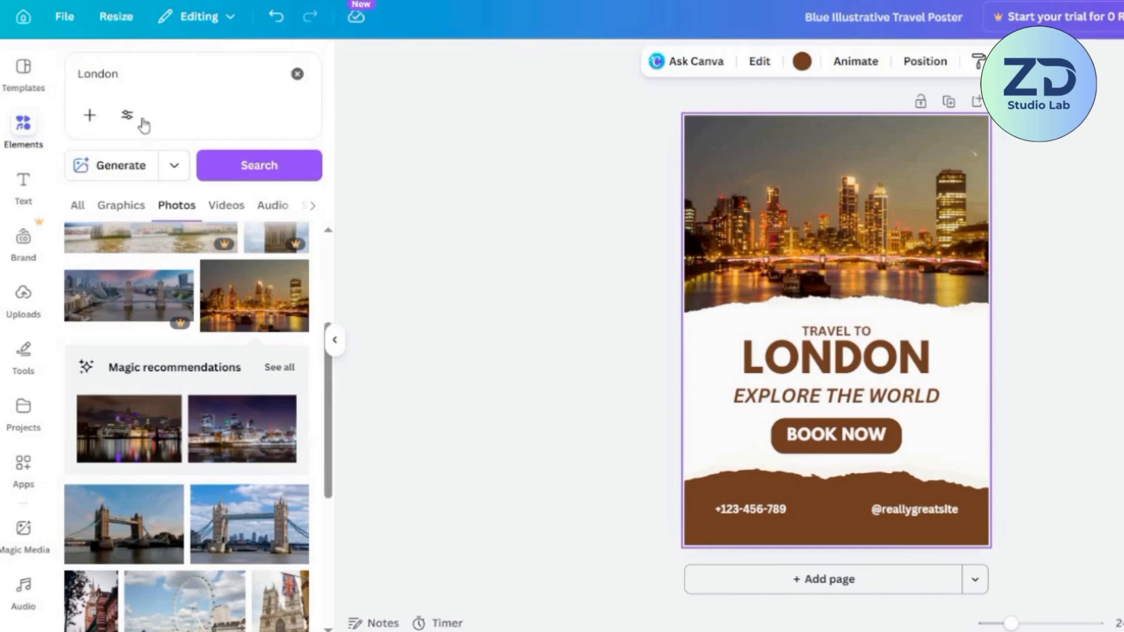
{"action": "left_click", "coordinate": [297, 74]}
{"action": "left_click", "coordinate": [172, 71]}
{"action": "type", "text": "aeroplane"}
{"action": "key", "text": "Return"}
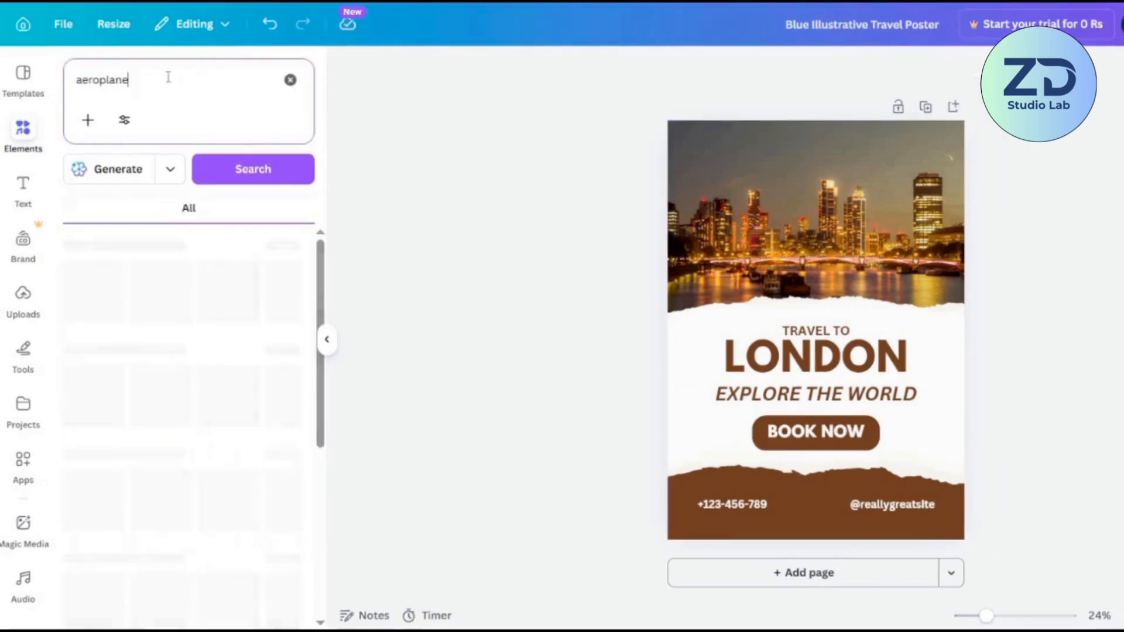
{"action": "left_click", "coordinate": [282, 245]}
{"action": "scroll", "coordinate": [312, 404], "scroll_direction": "down", "scroll_amount": 2}
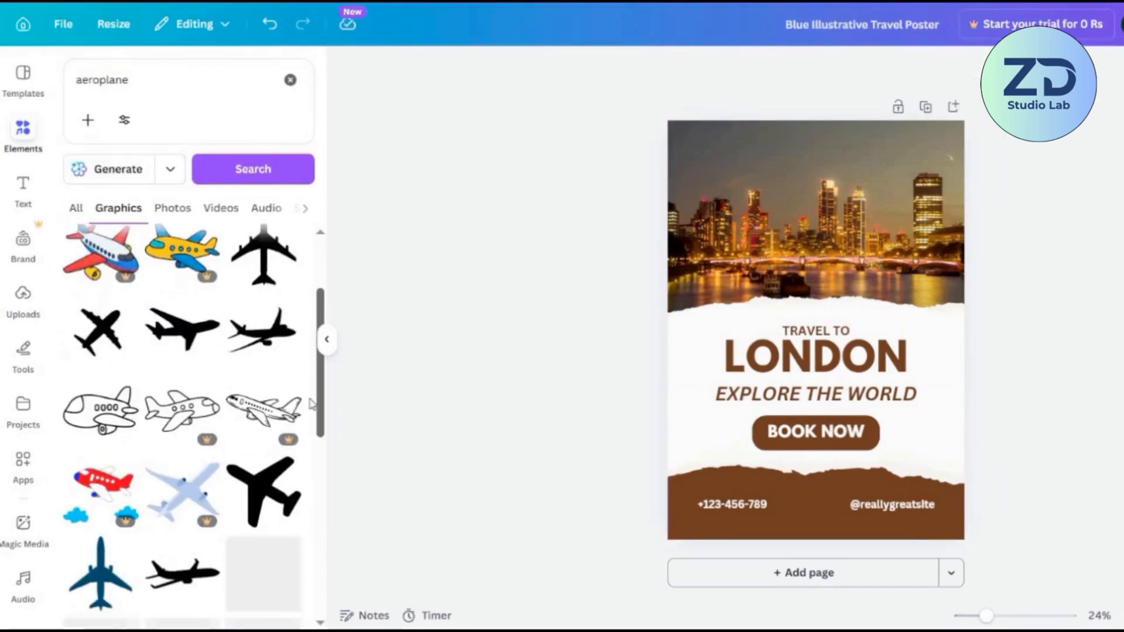
{"action": "scroll", "coordinate": [312, 404], "scroll_direction": "down", "scroll_amount": 5}
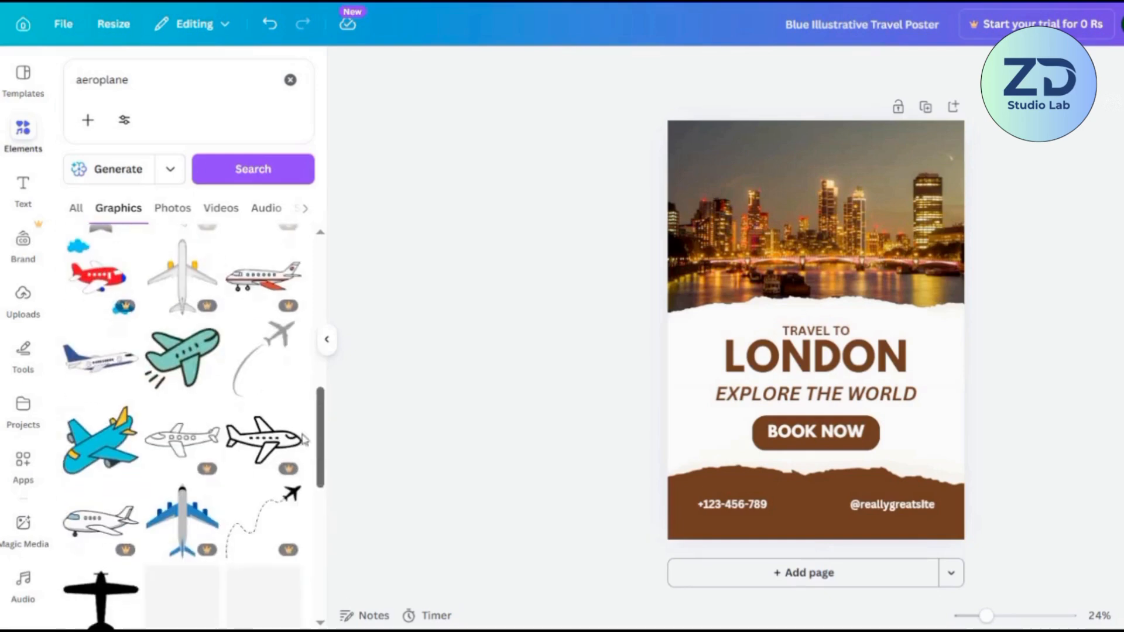
{"action": "left_click", "coordinate": [263, 357]}
Shrink the airplane graphic and place it beside the first letter of the LONDON headline.
{"action": "left_click_drag", "start_coordinate": [874, 258], "coordinate": [691, 323]}
{"action": "left_click", "coordinate": [738, 394]}
{"action": "left_click", "coordinate": [700, 366]}
{"action": "left_click_drag", "start_coordinate": [700, 366], "coordinate": [692, 346]}
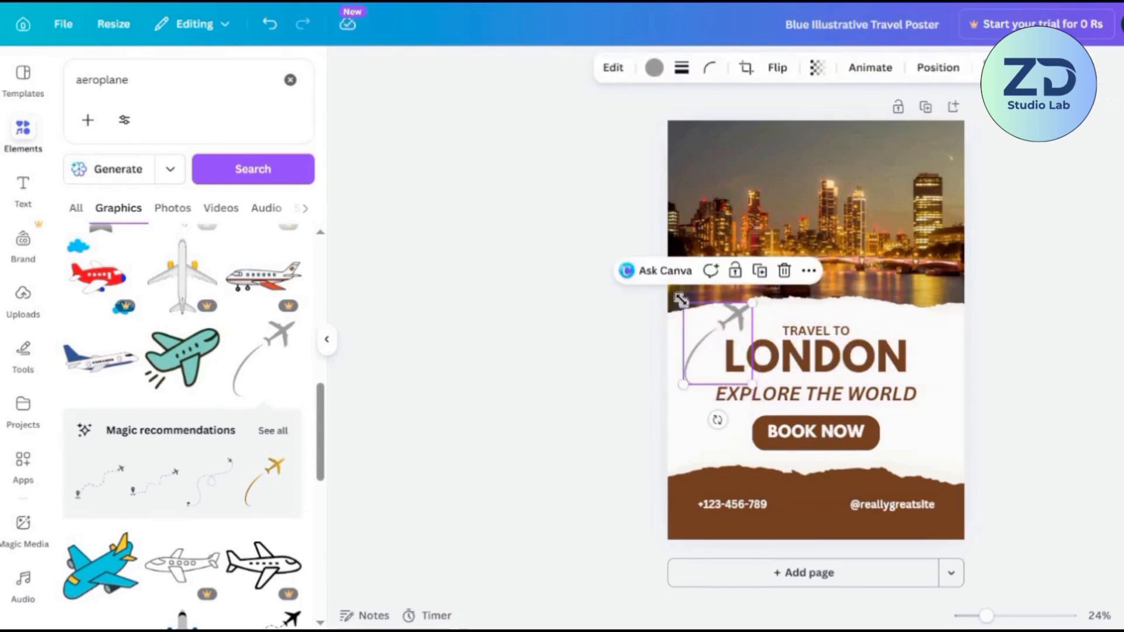
{"action": "left_click_drag", "start_coordinate": [682, 301], "coordinate": [700, 324]}
{"action": "left_click_drag", "start_coordinate": [705, 361], "coordinate": [695, 353]}
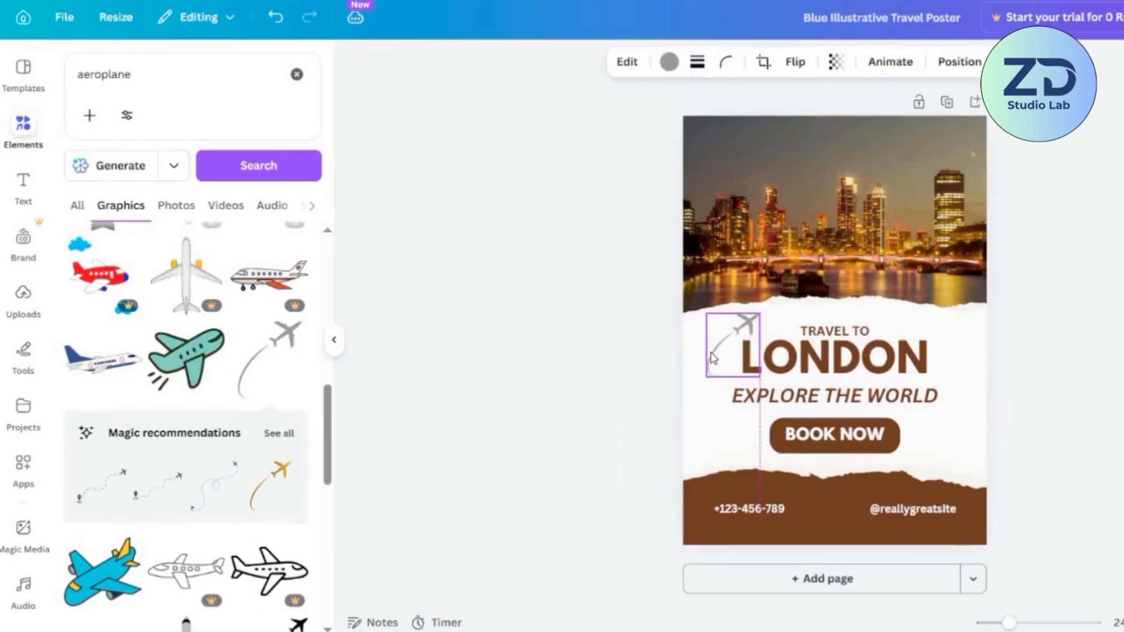
Recolor the airplane graphic with the document's dark brown.
{"action": "left_click", "coordinate": [669, 62]}
{"action": "left_click", "coordinate": [156, 175]}
{"action": "left_click", "coordinate": [1021, 409]}
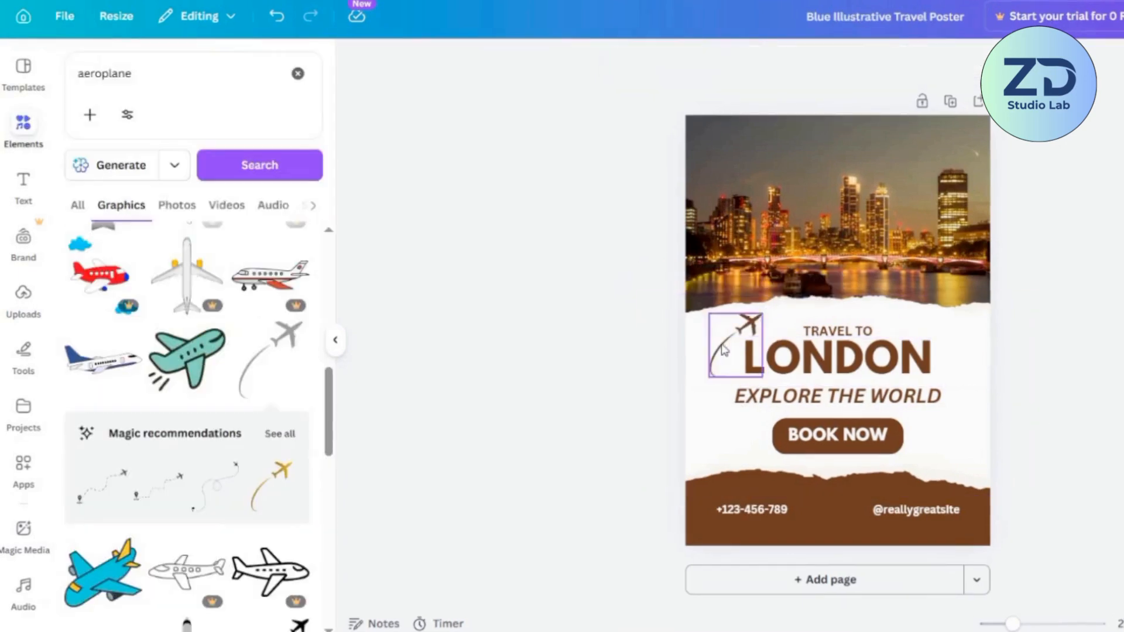
Rotate the airplane graphic to point downward and move it just right of the BOOK NOW button.
{"action": "left_click", "coordinate": [722, 350]}
{"action": "left_click_drag", "start_coordinate": [726, 406], "coordinate": [720, 261]}
{"action": "left_click_drag", "start_coordinate": [732, 349], "coordinate": [932, 413]}
{"action": "left_click_drag", "start_coordinate": [955, 378], "coordinate": [950, 385]}
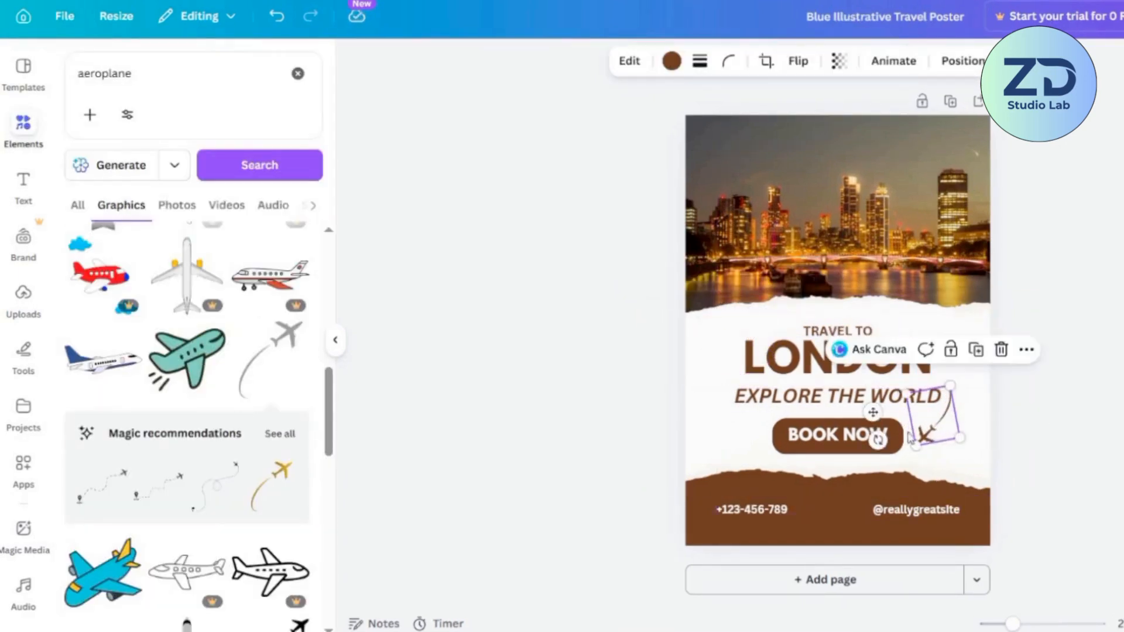
{"action": "left_click", "coordinate": [994, 427]}
{"action": "left_click", "coordinate": [923, 434]}
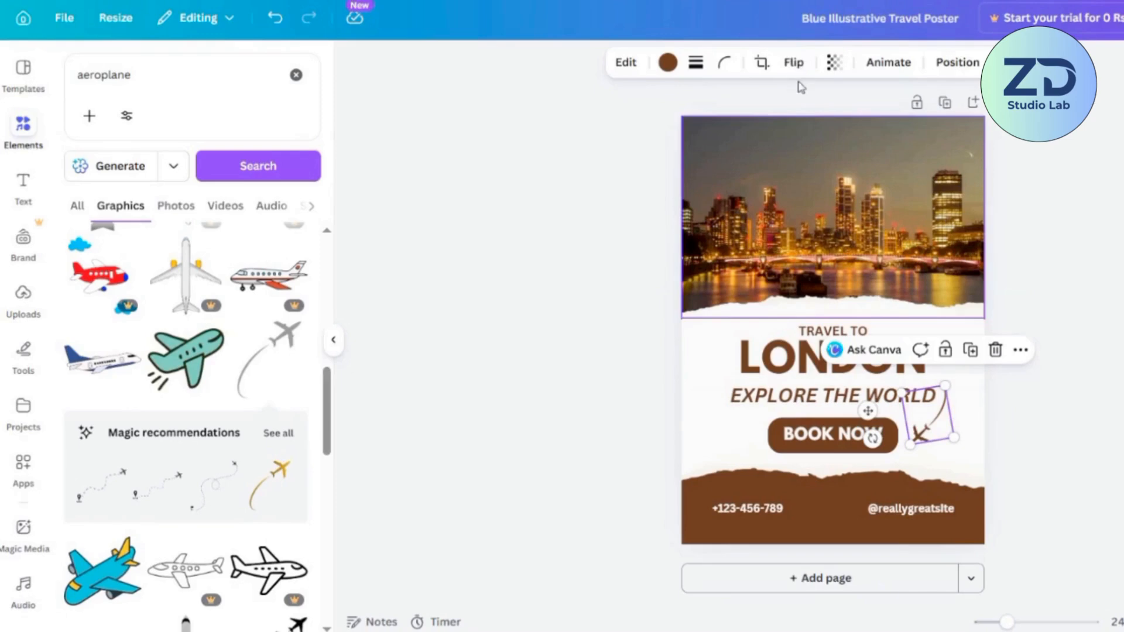
Flip the airplane graphic both horizontally and vertically.
{"action": "left_click", "coordinate": [794, 63]}
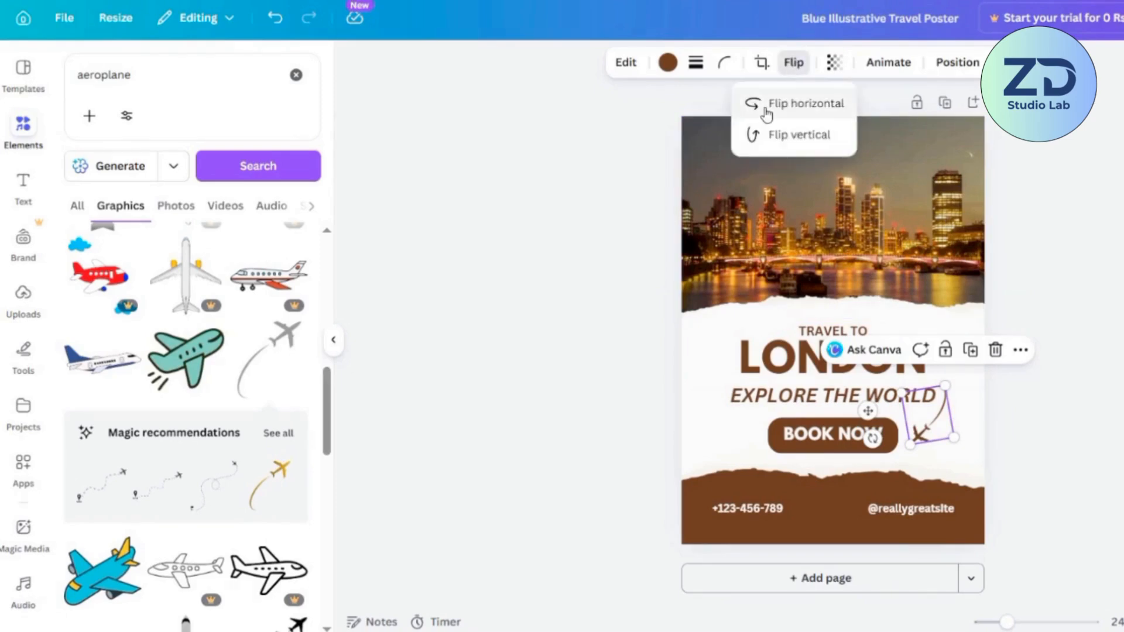
{"action": "left_click", "coordinate": [766, 111]}
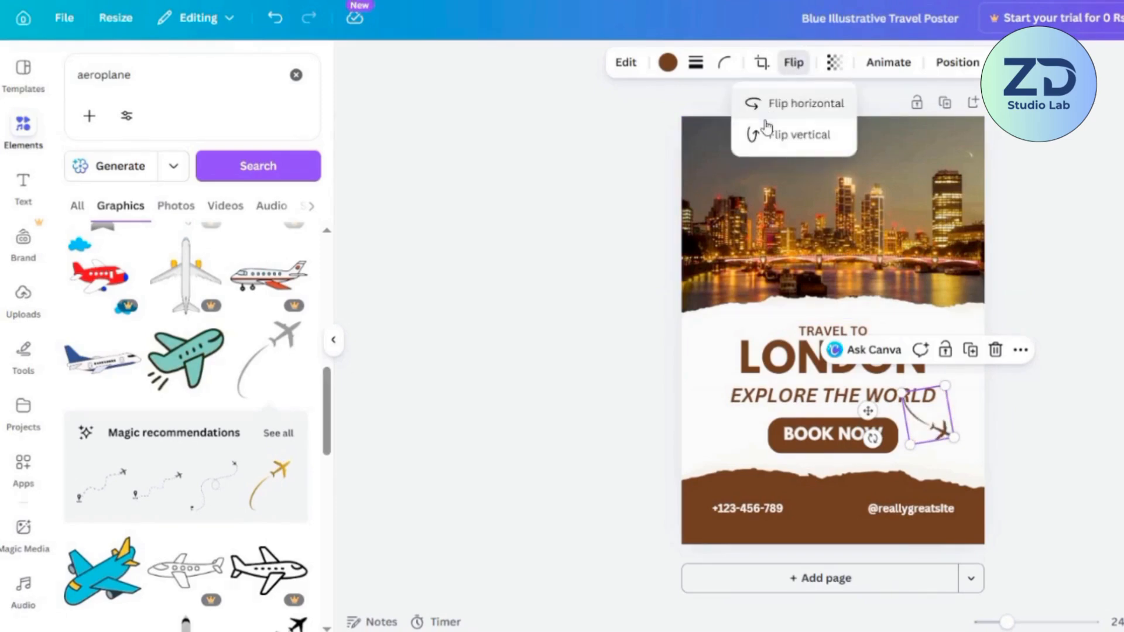
{"action": "left_click", "coordinate": [755, 134]}
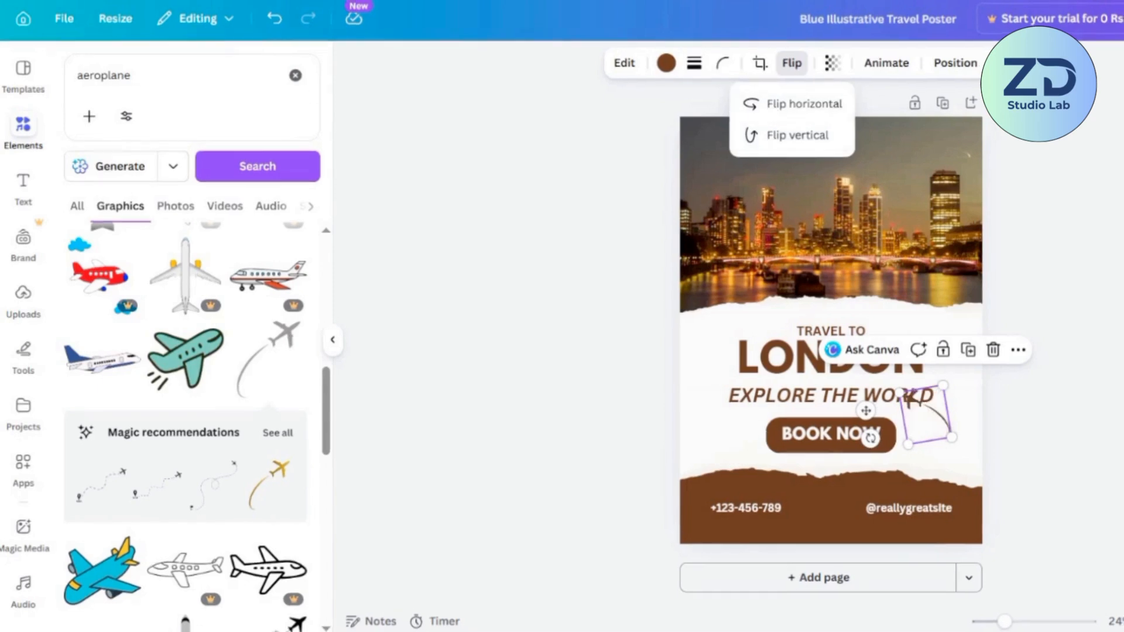
Rotate the airplane graphic to point upward and place it by the LONDON headline's last letter, undoing the stray headline move.
{"action": "left_click_drag", "start_coordinate": [870, 438], "coordinate": [881, 373]}
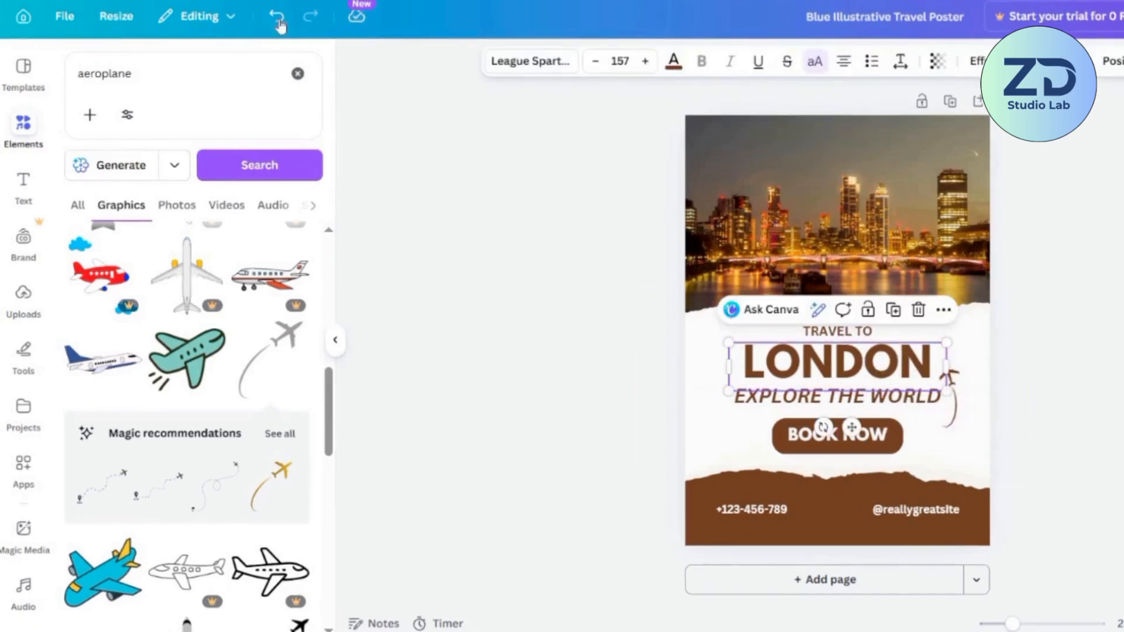
{"action": "left_click", "coordinate": [279, 19]}
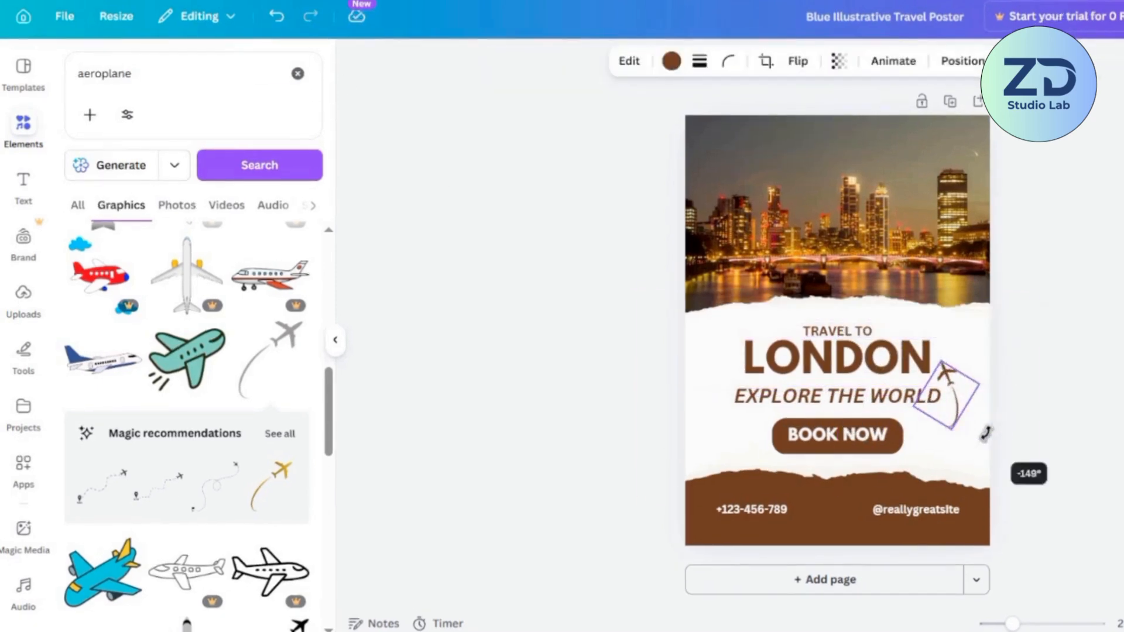
{"action": "left_click", "coordinate": [999, 435]}
{"action": "left_click_drag", "start_coordinate": [986, 432], "coordinate": [941, 369]}
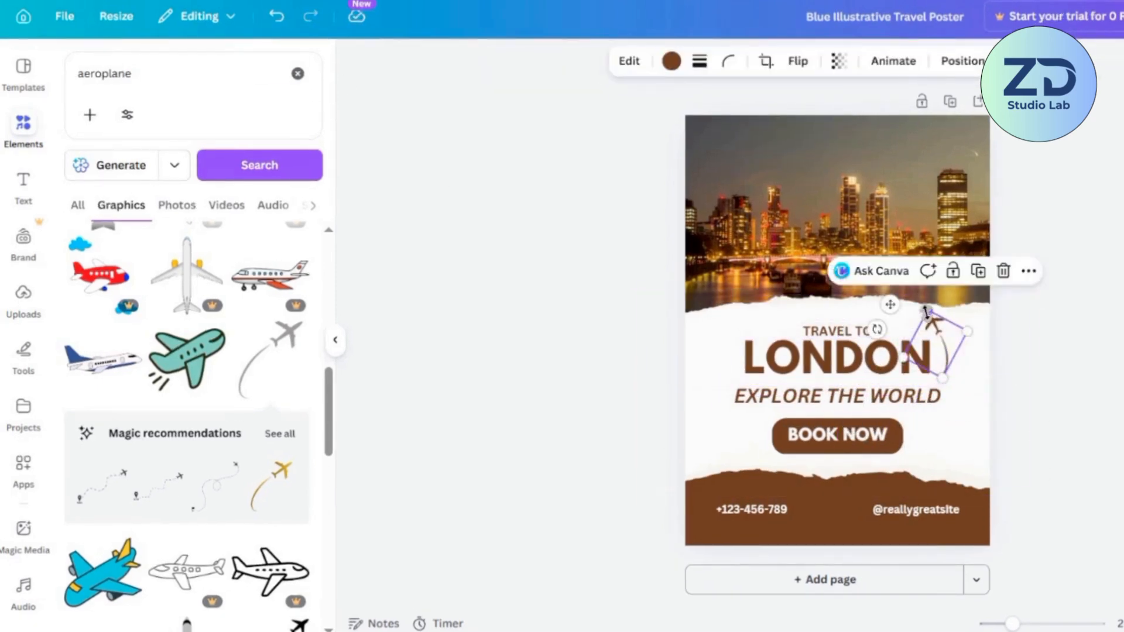
Move the torn-paper shape together with the headline texts, button and airplane graphic up to the poster's top.
{"action": "left_click_drag", "start_coordinate": [637, 324], "coordinate": [975, 458]}
{"action": "left_click_drag", "start_coordinate": [887, 454], "coordinate": [876, 292]}
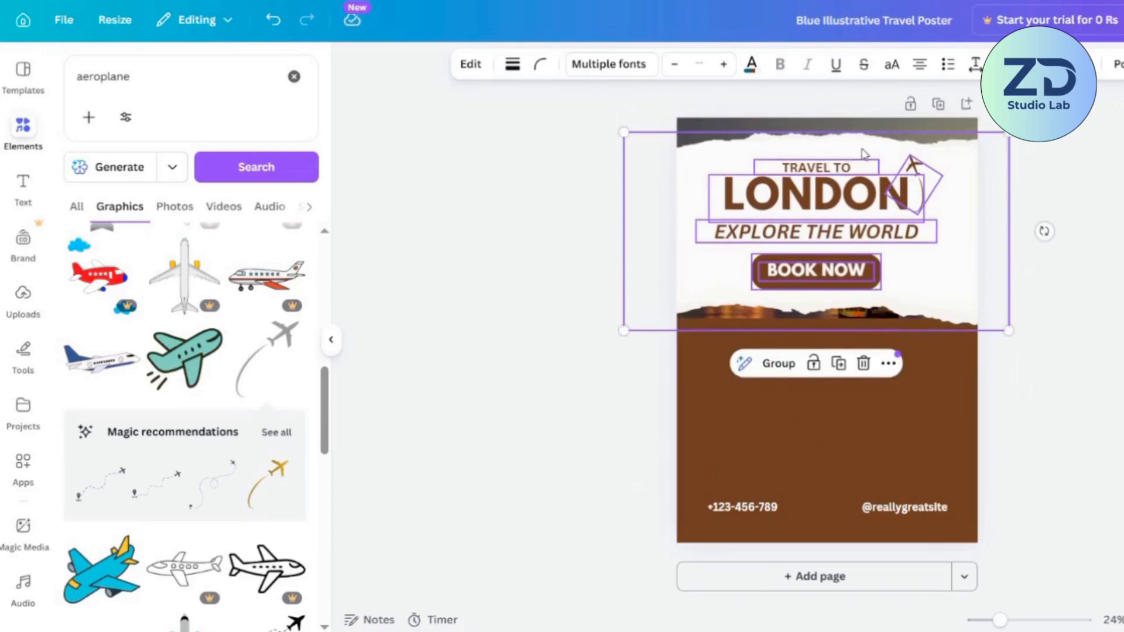
Move the skyline photo down to the poster's lower half, beneath the torn-paper headline section.
{"action": "left_click", "coordinate": [906, 119]}
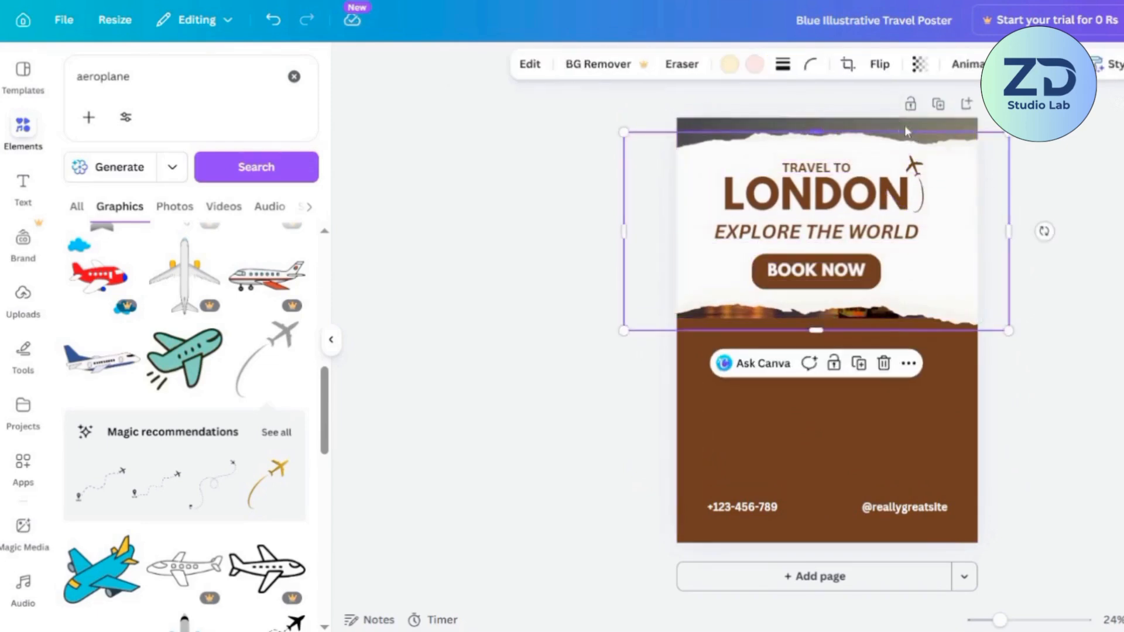
{"action": "left_click_drag", "start_coordinate": [906, 178], "coordinate": [905, 295]}
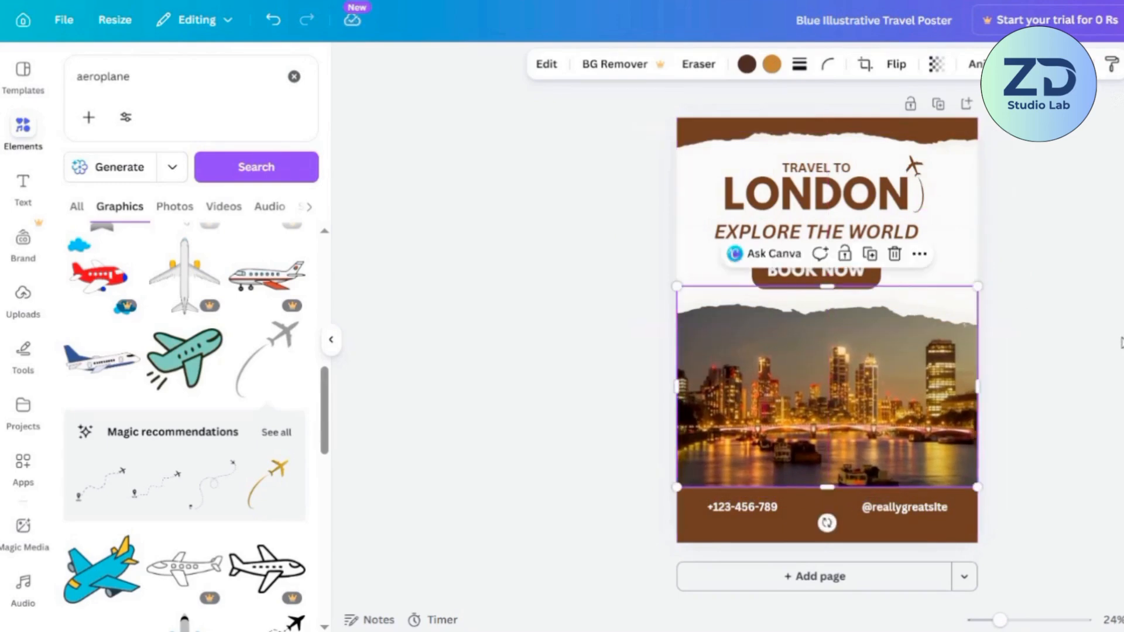
{"action": "left_click", "coordinate": [1120, 343]}
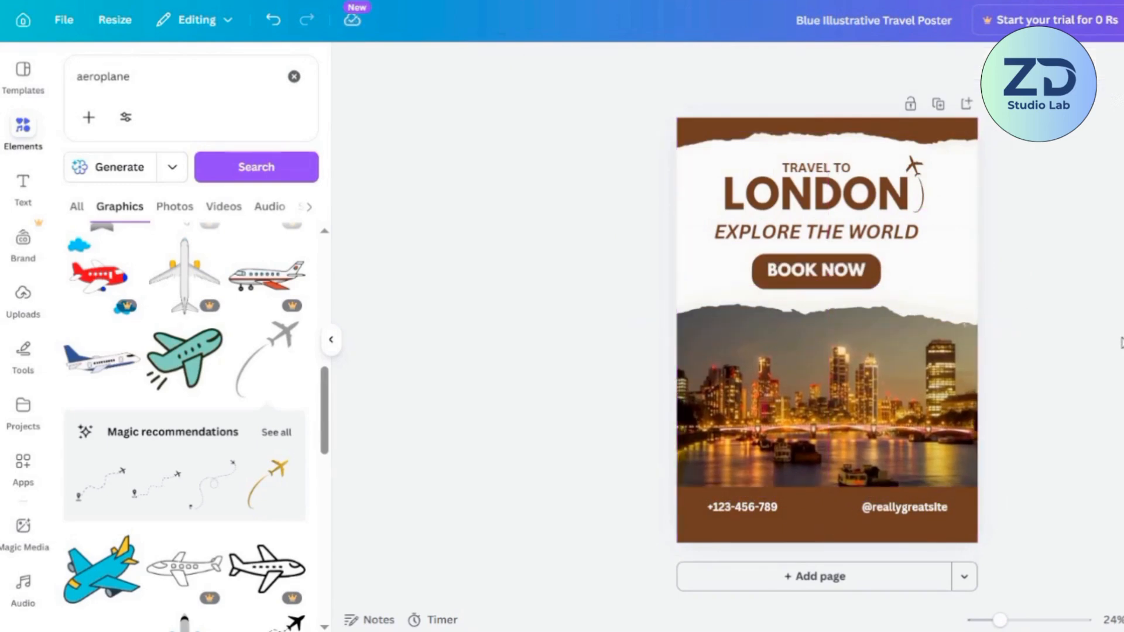
Undo the photo and headline section moves to restore the layout with the skyline above the LONDON text.
{"action": "left_click", "coordinate": [274, 19]}
{"action": "left_click", "coordinate": [274, 20]}
{"action": "left_click", "coordinate": [274, 21]}
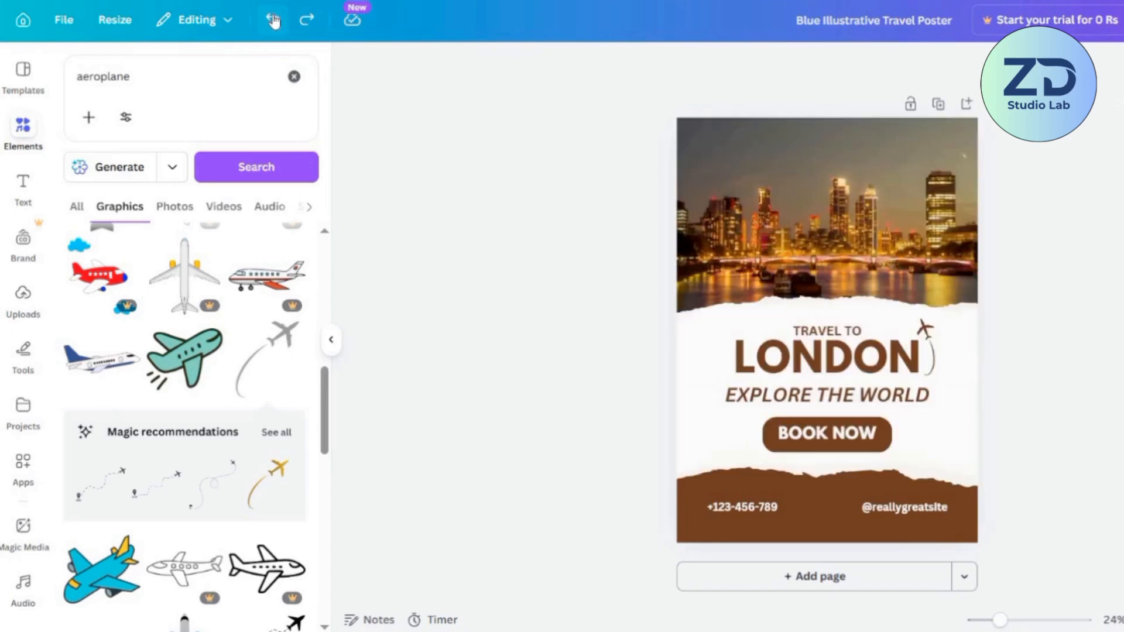
Apply the Fade animation to the LONDON headline text.
{"action": "left_click", "coordinate": [781, 348]}
{"action": "left_click", "coordinate": [1039, 63]}
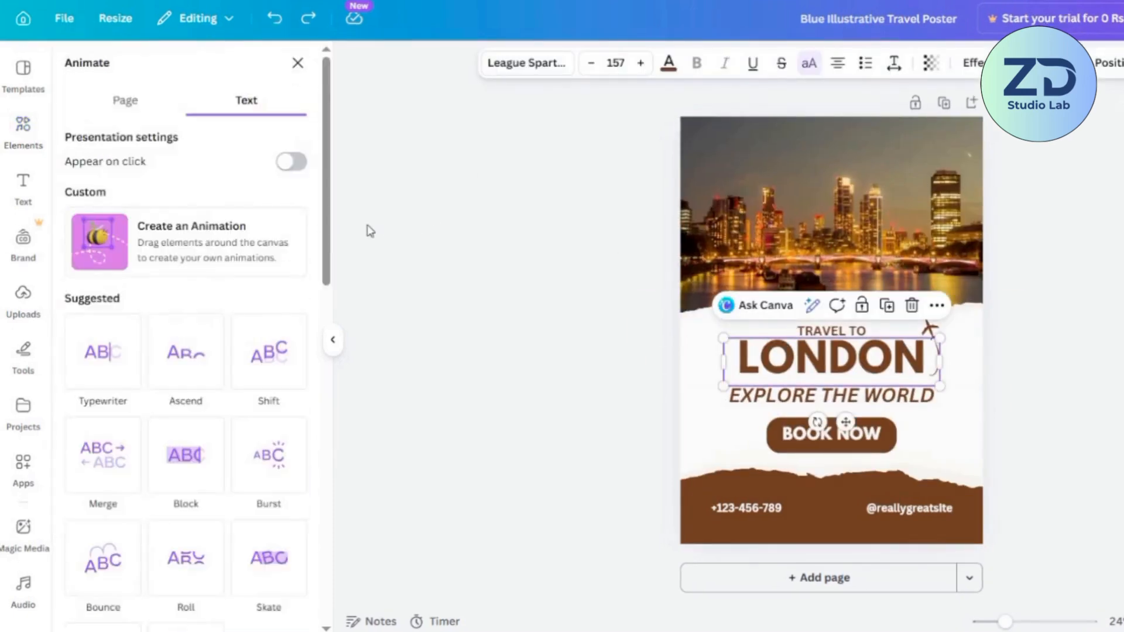
{"action": "left_click_drag", "start_coordinate": [330, 251], "coordinate": [334, 264]}
{"action": "scroll", "coordinate": [304, 410], "scroll_direction": "down", "scroll_amount": 10}
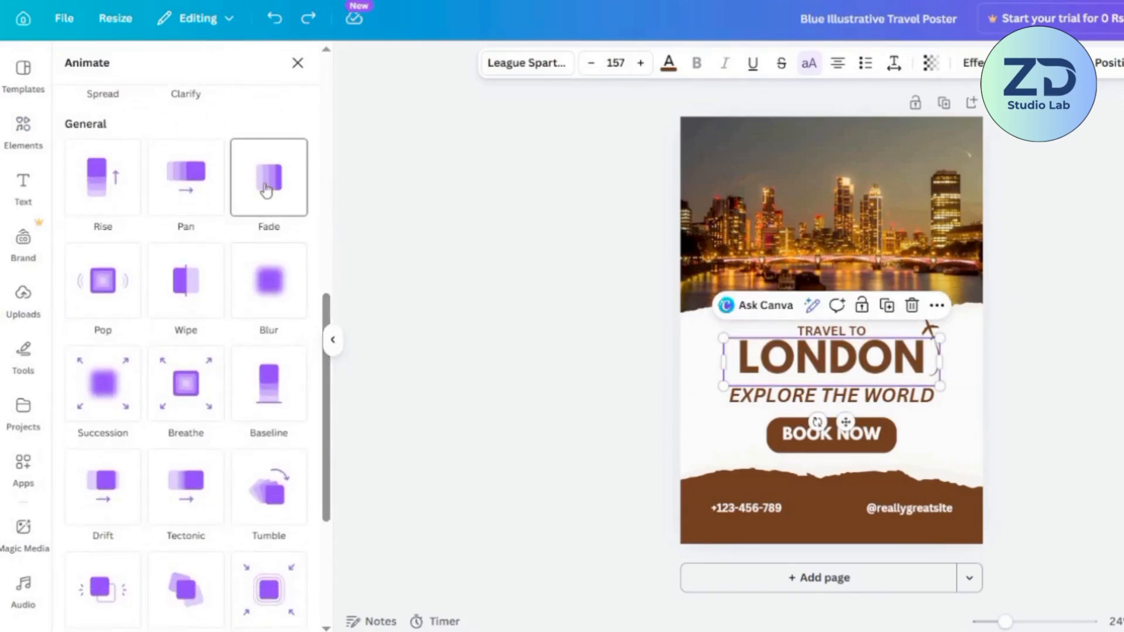
{"action": "left_click_drag", "start_coordinate": [339, 432], "coordinate": [323, 387]}
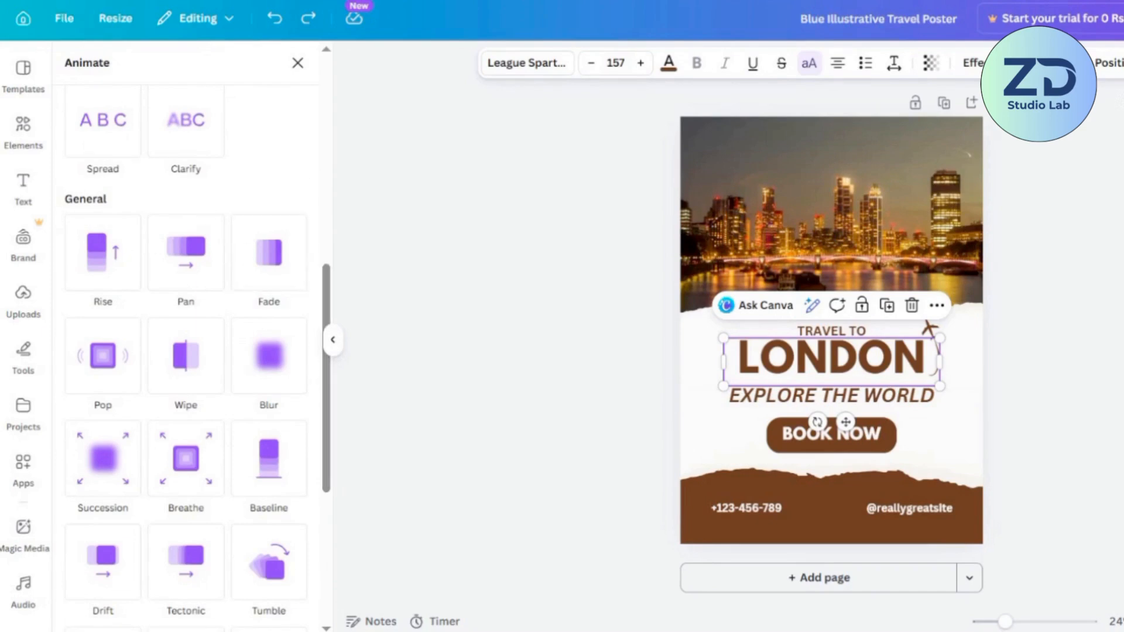
{"action": "left_click", "coordinate": [267, 275]}
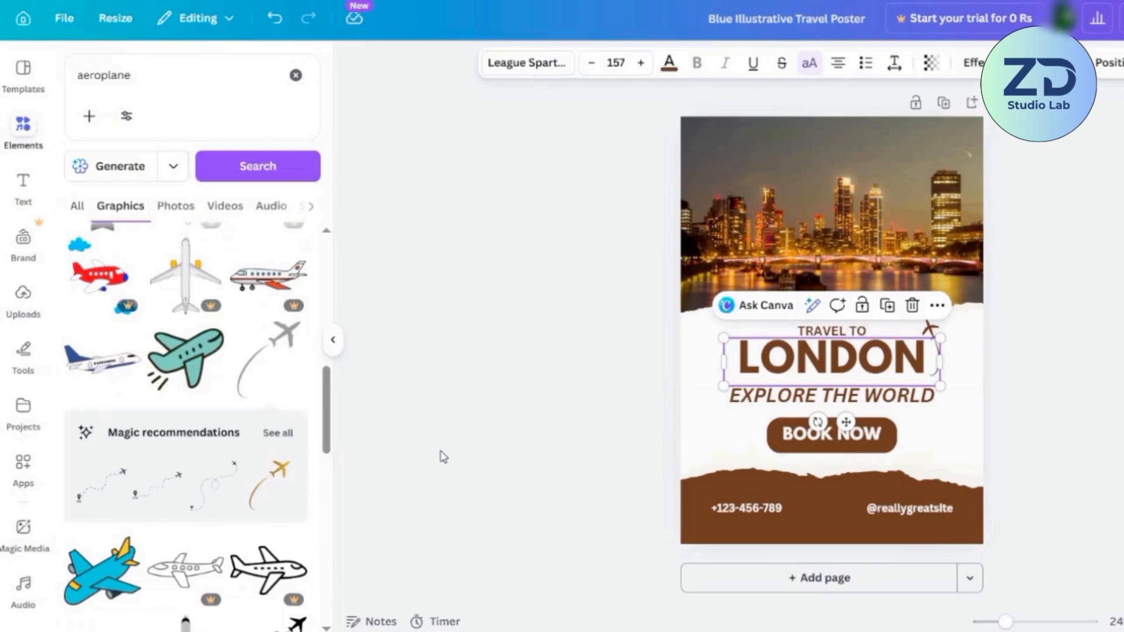
{"action": "left_click", "coordinate": [442, 454]}
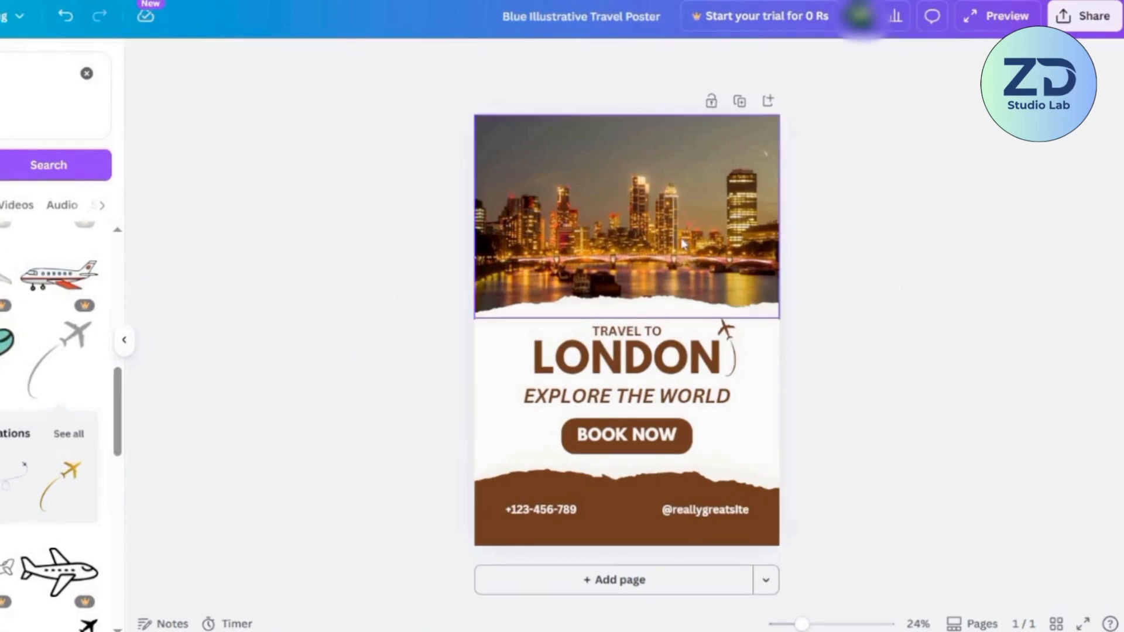
Review the poster's download file types, switching between PNG, MP4 Video and PDF Standard, and close the options without downloading.
{"action": "left_click", "coordinate": [1067, 22]}
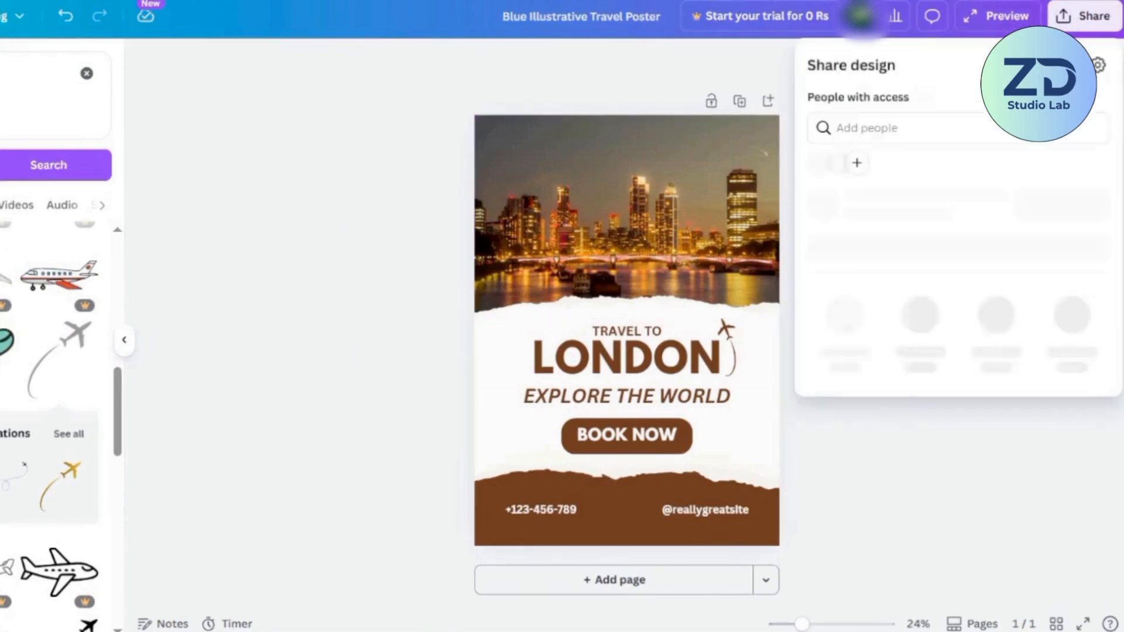
{"action": "left_click", "coordinate": [848, 383]}
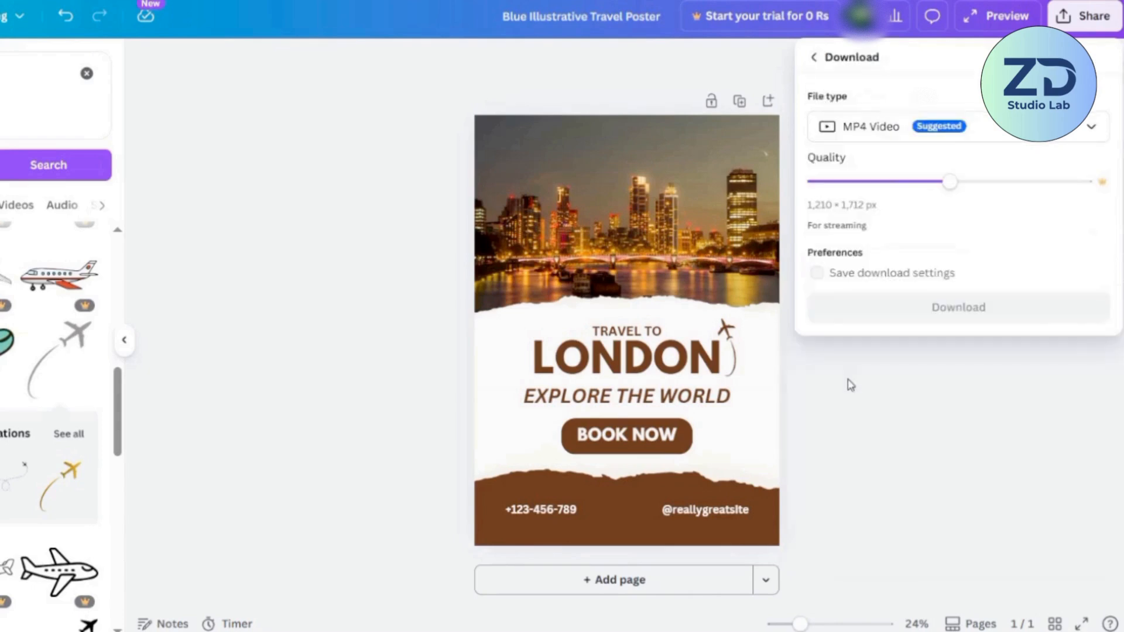
{"action": "left_click", "coordinate": [916, 130]}
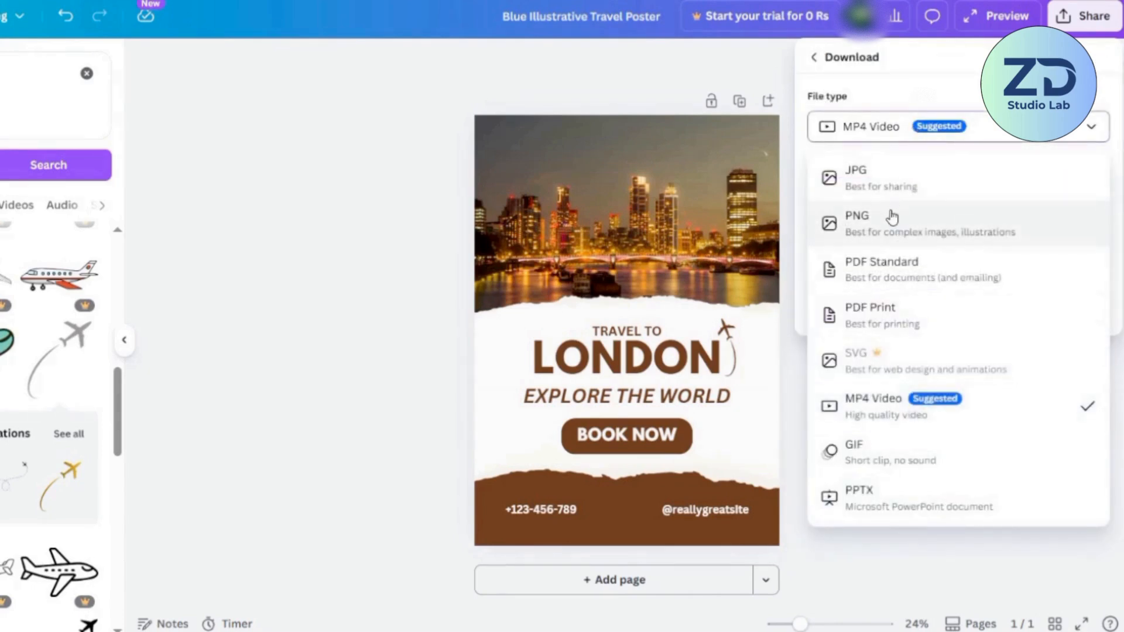
{"action": "left_click", "coordinate": [893, 218]}
{"action": "left_click", "coordinate": [897, 131]}
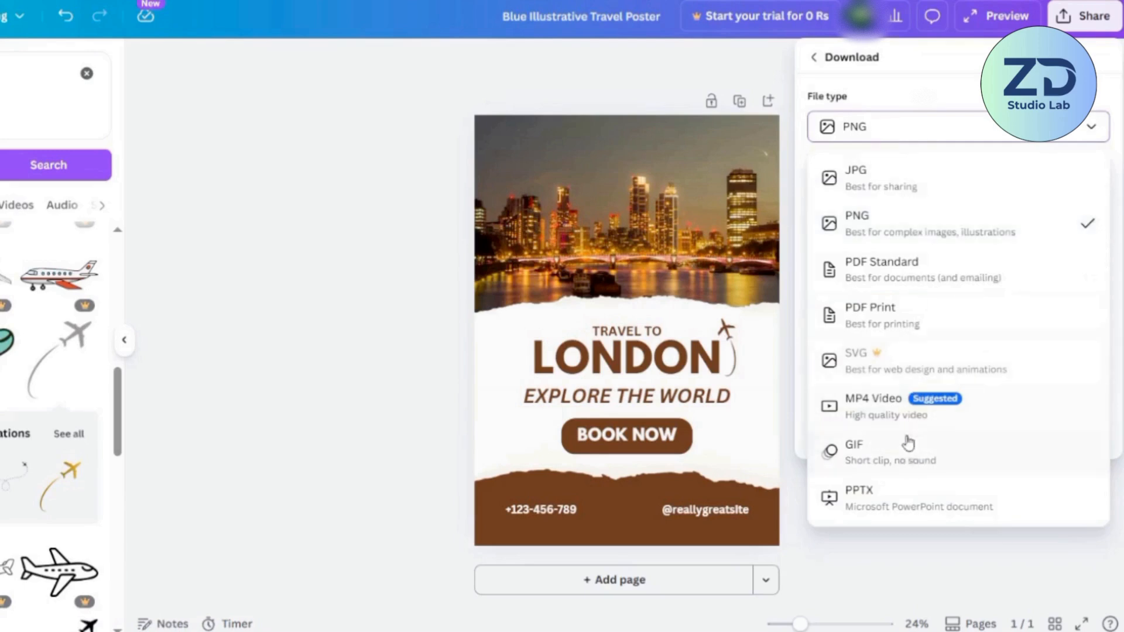
{"action": "left_click", "coordinate": [898, 404]}
{"action": "left_click", "coordinate": [941, 130]}
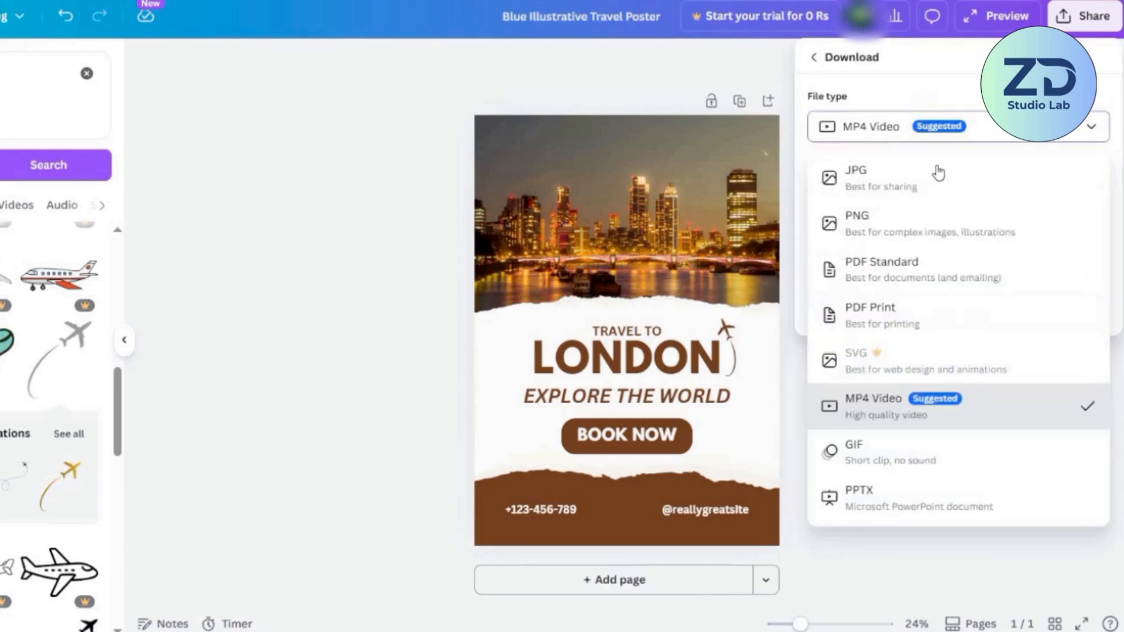
{"action": "left_click", "coordinate": [923, 256]}
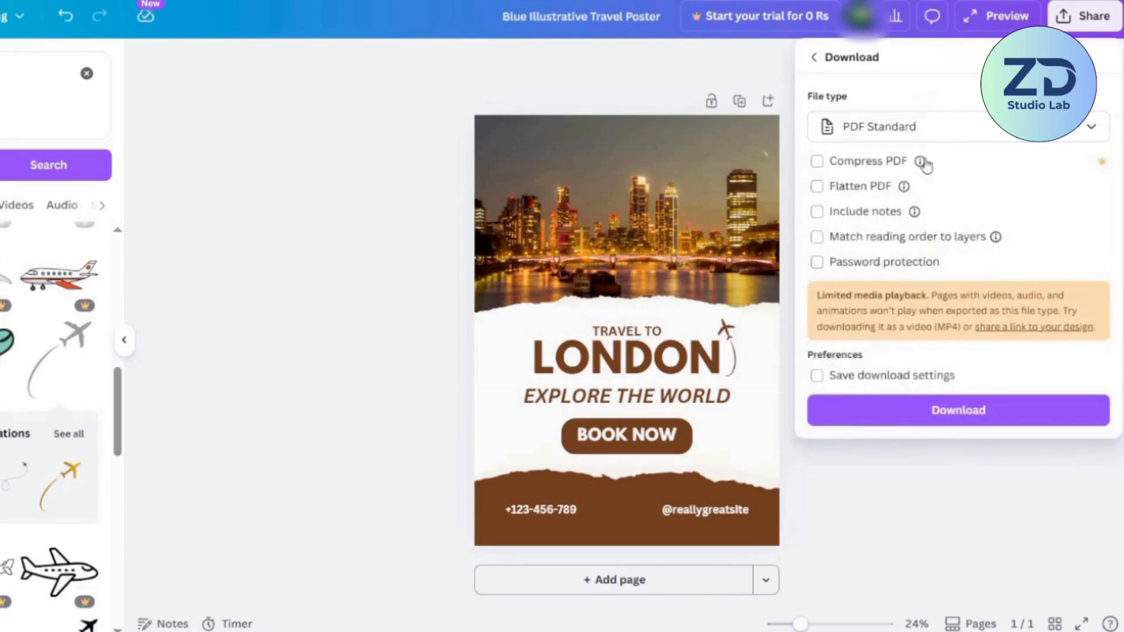
{"action": "left_click", "coordinate": [924, 131]}
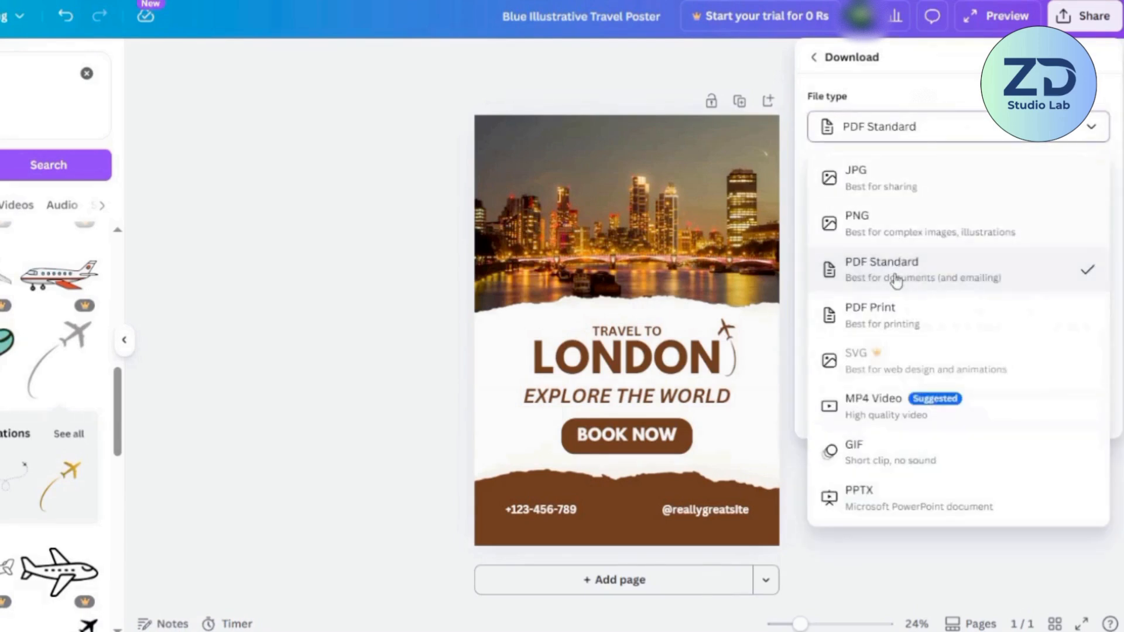
{"action": "left_click", "coordinate": [551, 174]}
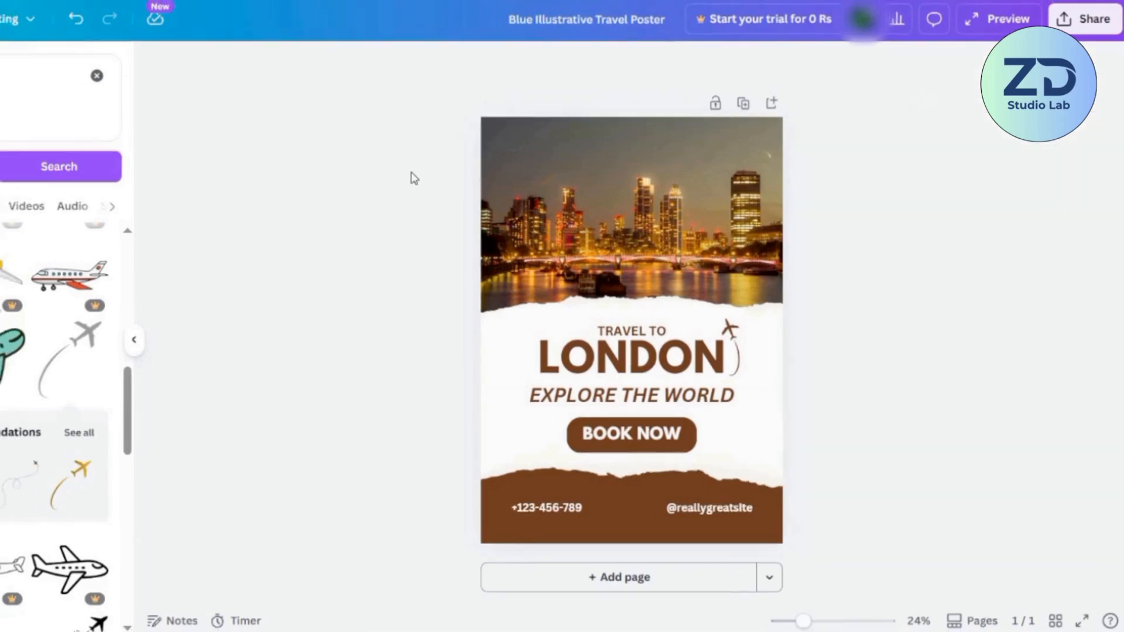